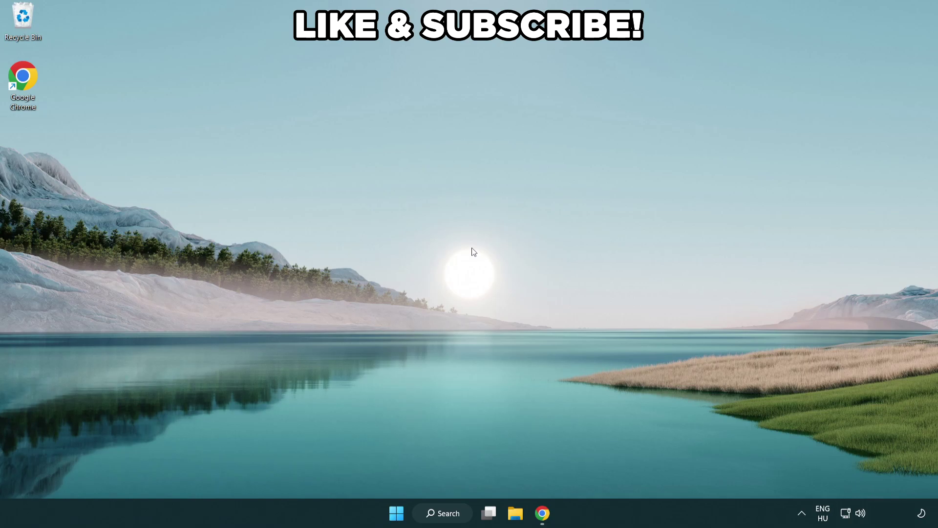
Search 'edit power plan' and switch the active power plan from Balanced to High performance.
{"action": "left_click", "coordinate": [455, 513]}
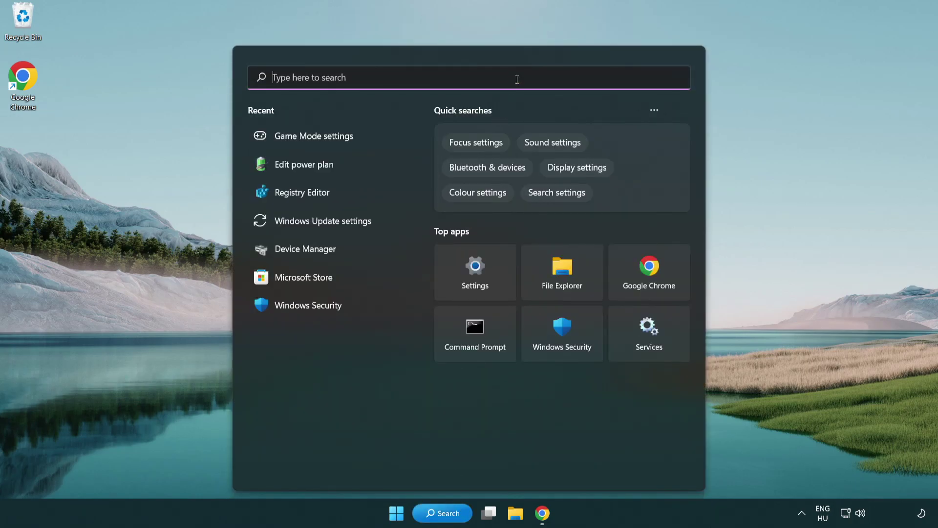
{"action": "type", "text": "edit power "}
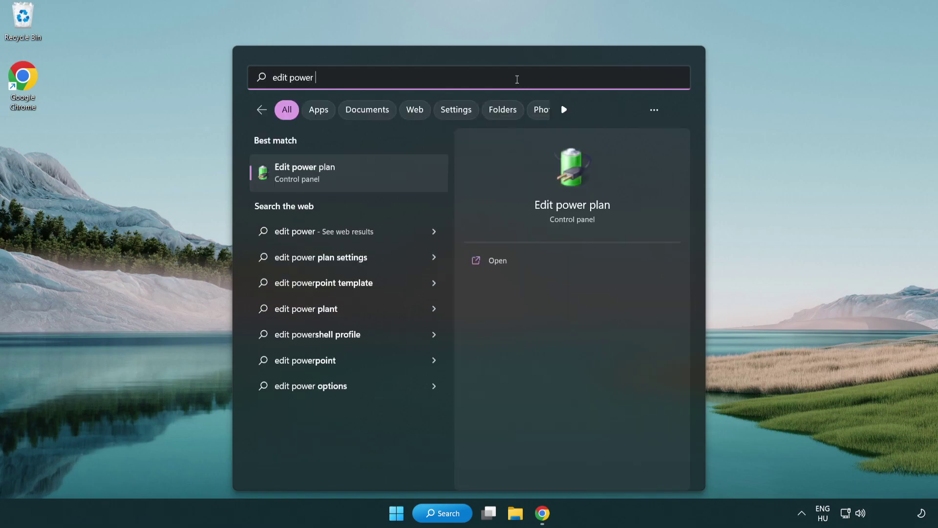
{"action": "type", "text": "plan"}
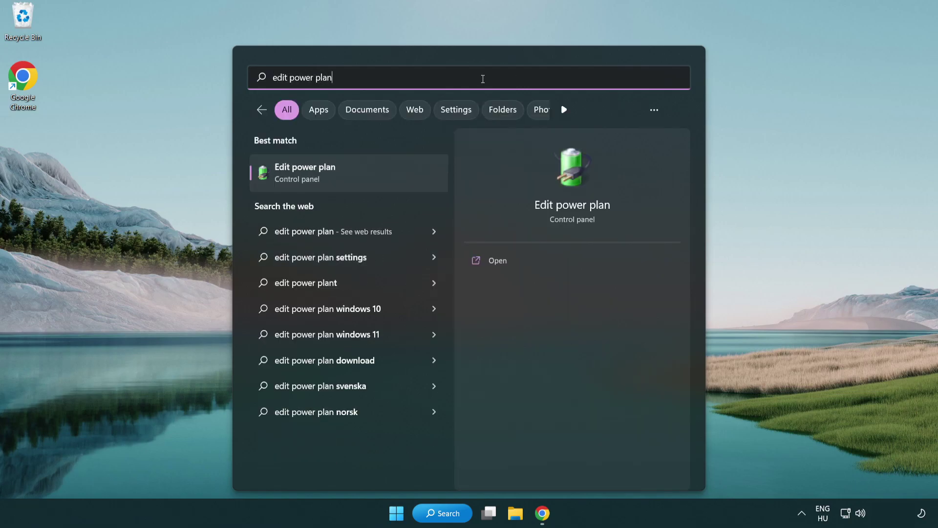
{"action": "left_click", "coordinate": [352, 175]}
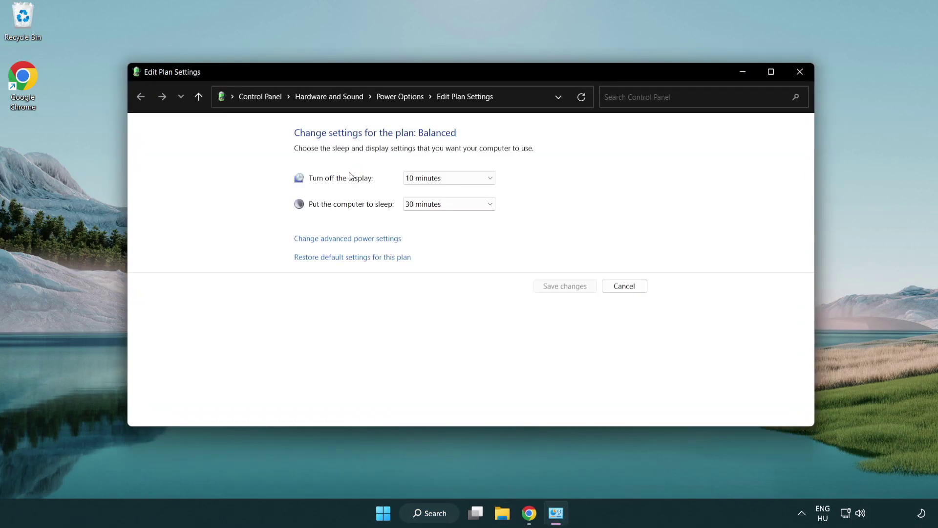
{"action": "left_click", "coordinate": [401, 98]}
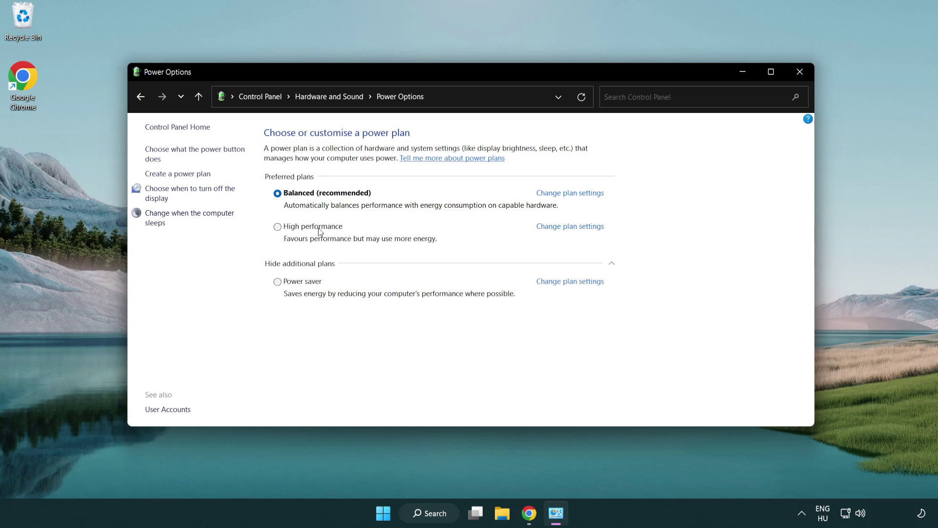
{"action": "left_click", "coordinate": [278, 227]}
Close Power Options, launch Device Manager and expand the Display adapters category.
{"action": "left_click", "coordinate": [800, 74]}
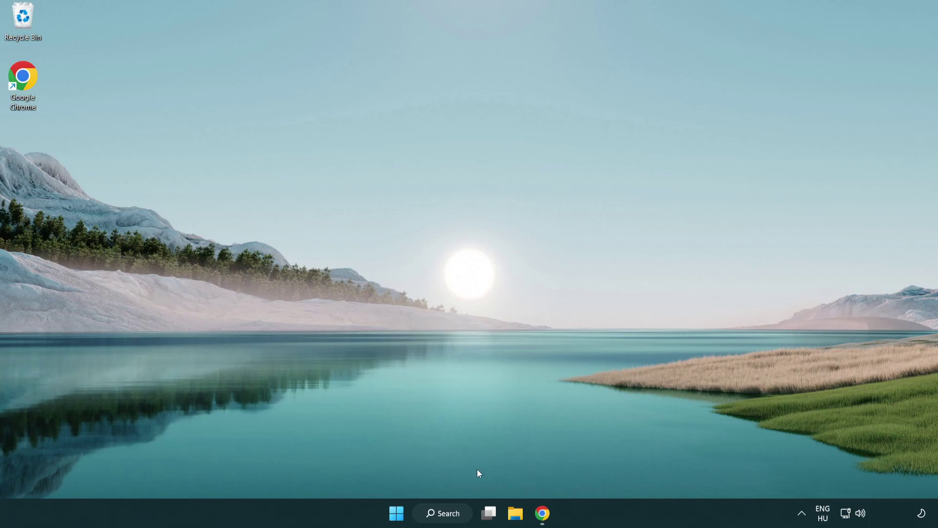
{"action": "left_click", "coordinate": [455, 514]}
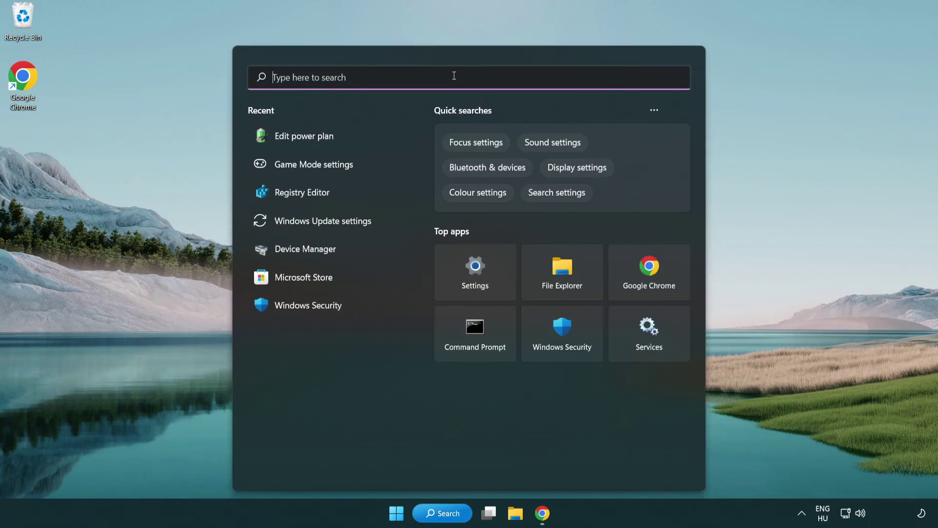
{"action": "type", "text": "device manager"}
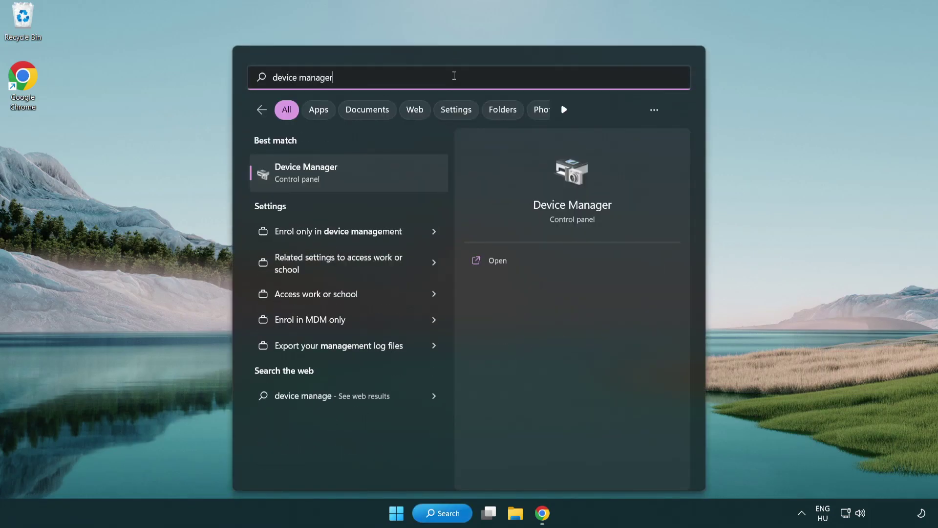
{"action": "left_click", "coordinate": [359, 175]}
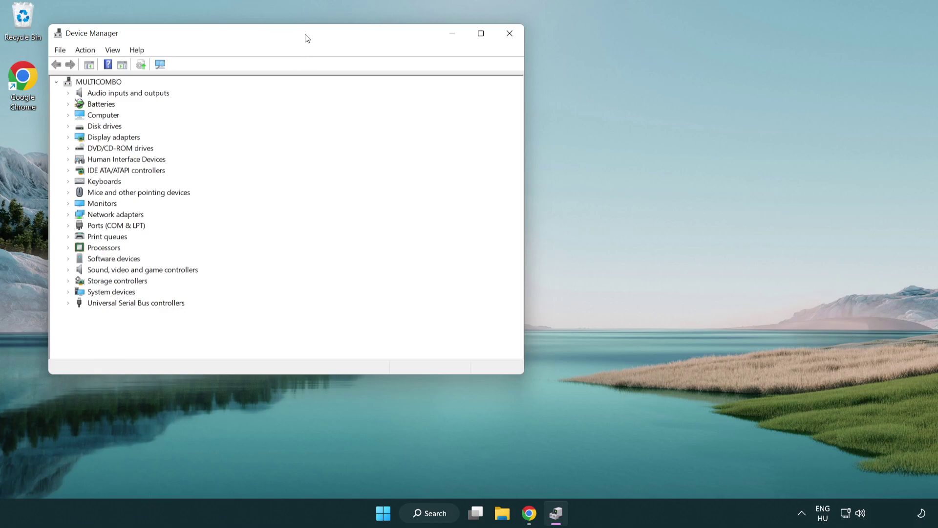
{"action": "left_click_drag", "start_coordinate": [308, 38], "coordinate": [482, 88]}
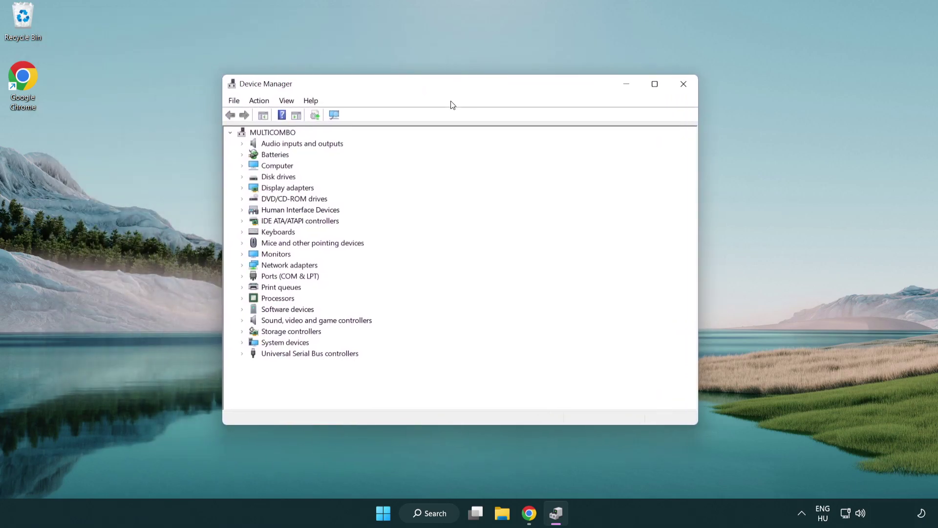
{"action": "left_click", "coordinate": [254, 187]}
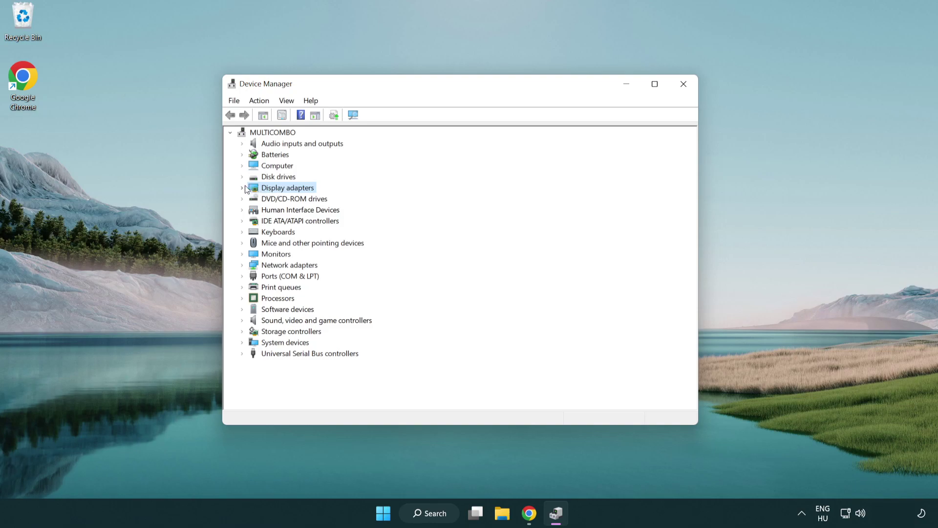
{"action": "left_click", "coordinate": [245, 188]}
Auto-search for a VMware SVGA 3D driver, confirm the best one is installed, and close Device Manager.
{"action": "left_click", "coordinate": [252, 201]}
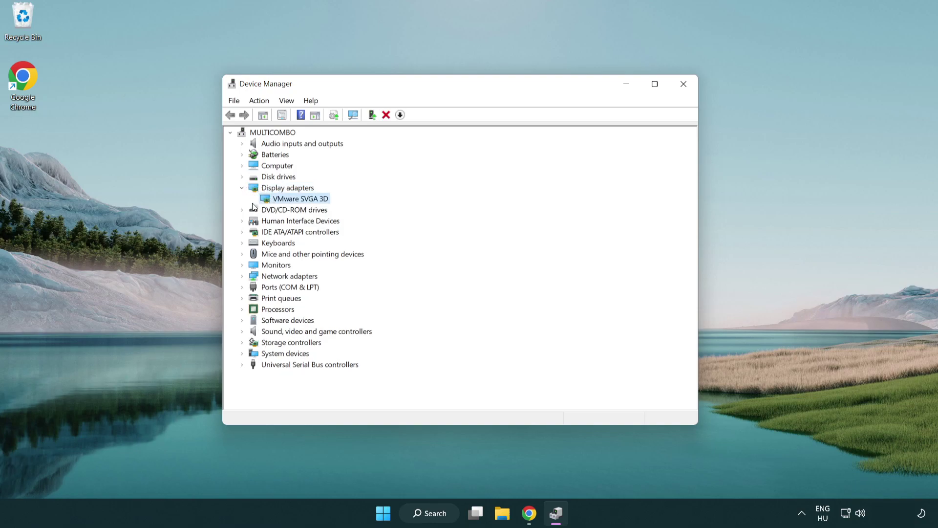
{"action": "right_click", "coordinate": [295, 202]}
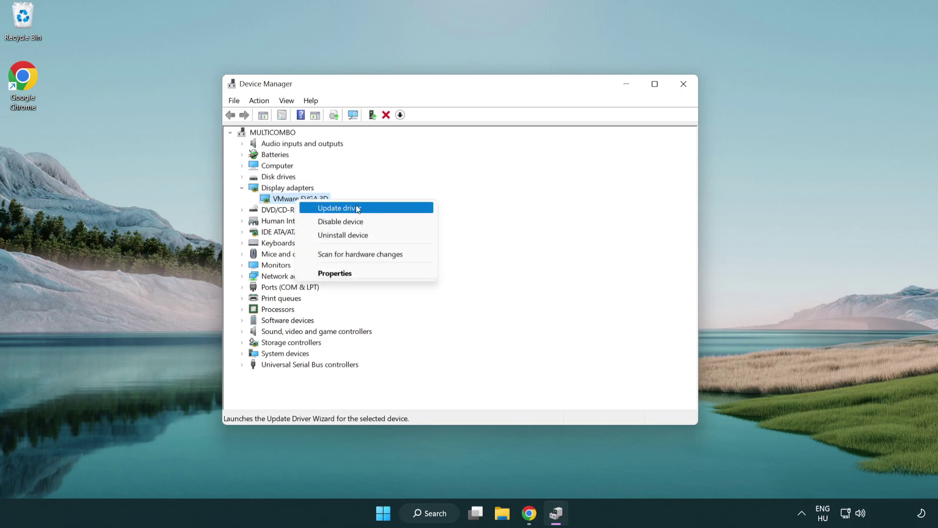
{"action": "left_click", "coordinate": [374, 209]}
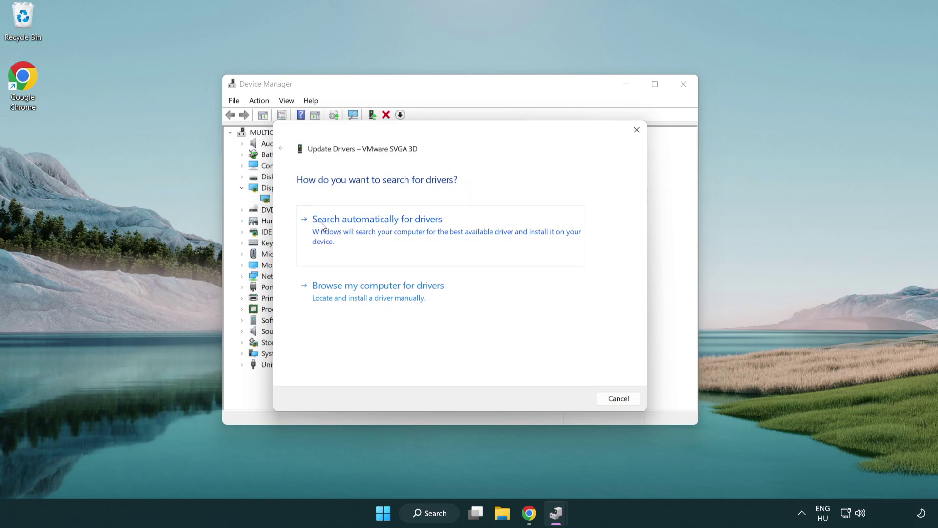
{"action": "left_click", "coordinate": [385, 230]}
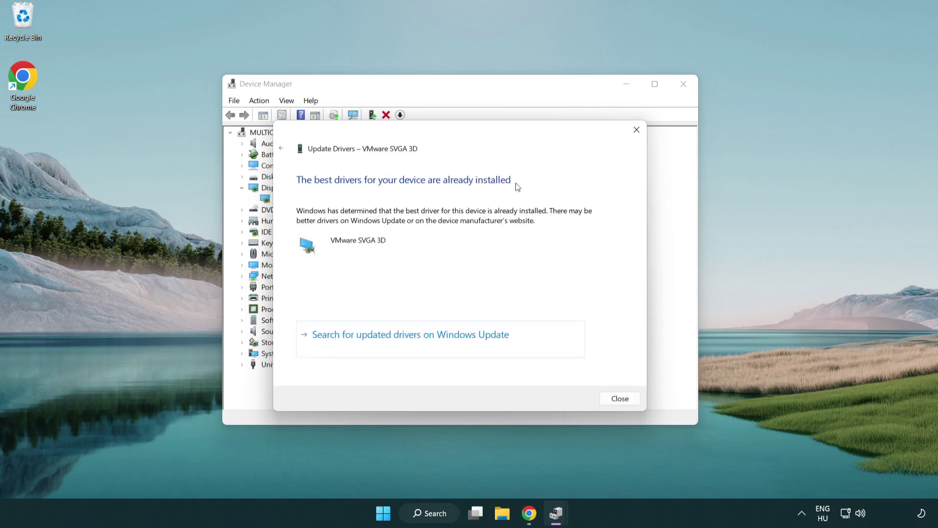
{"action": "left_click", "coordinate": [617, 399]}
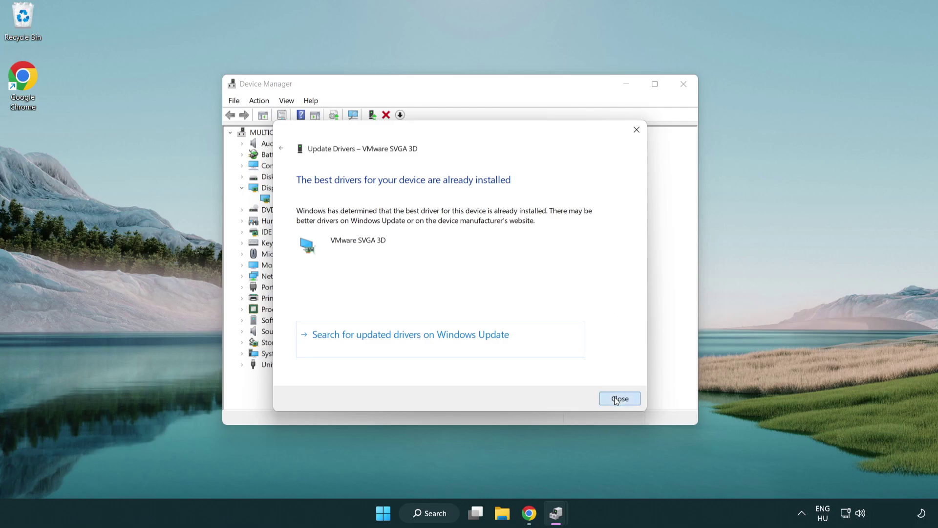
{"action": "left_click", "coordinate": [682, 86]}
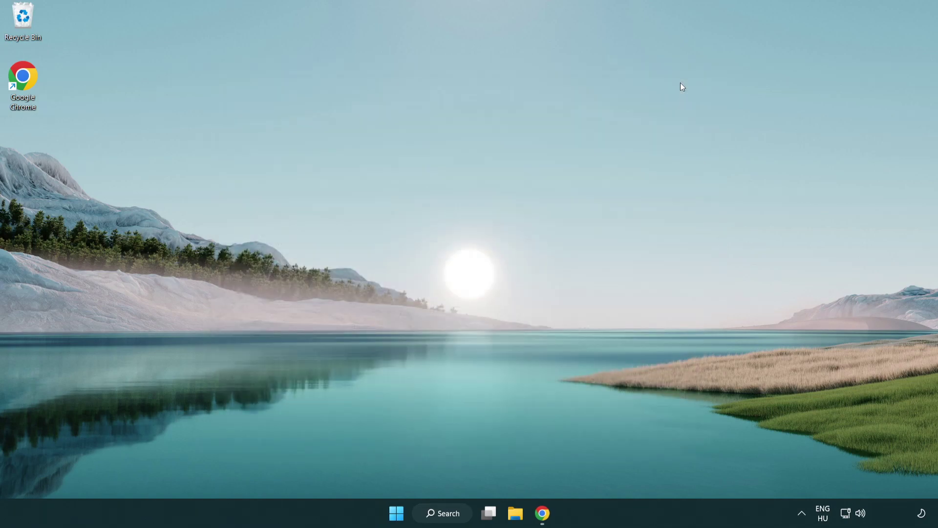
{"action": "left_click", "coordinate": [449, 518]}
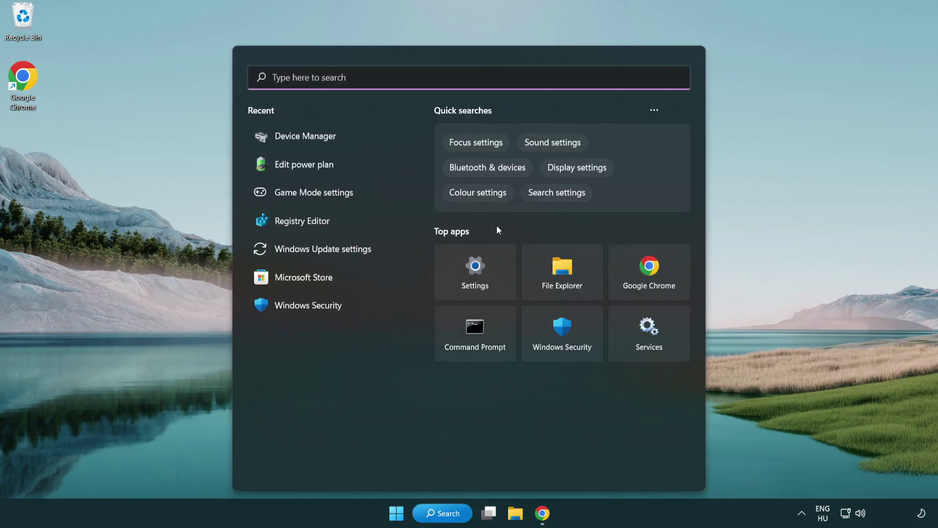
{"action": "type", "text": "gam"}
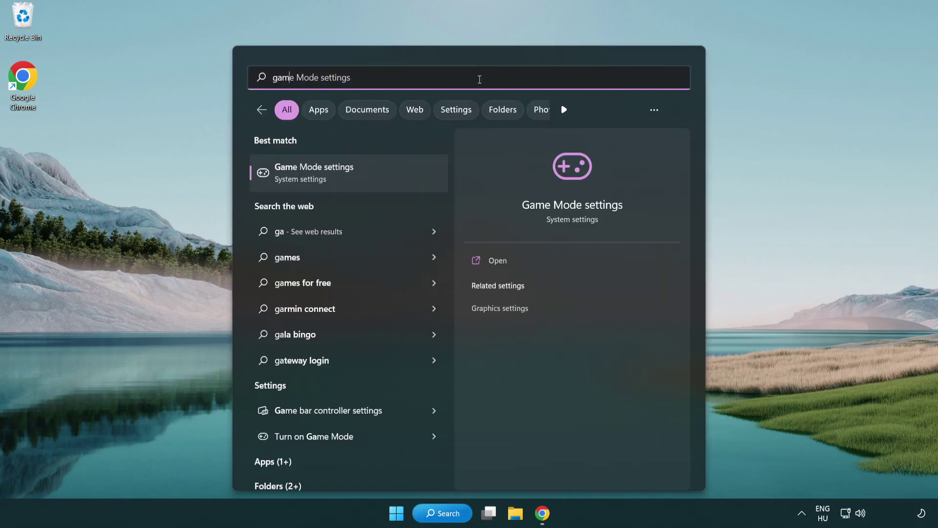
{"action": "type", "text": "e mode"}
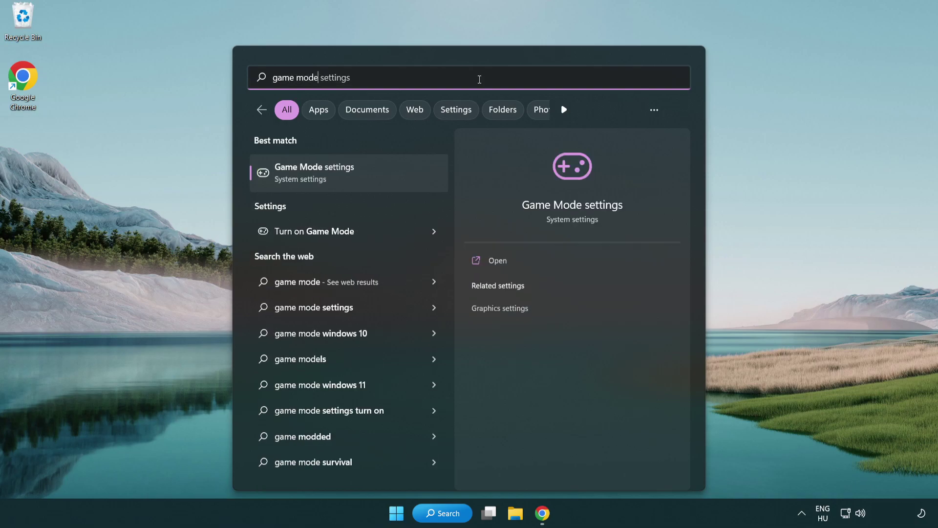
{"action": "left_click", "coordinate": [353, 179]}
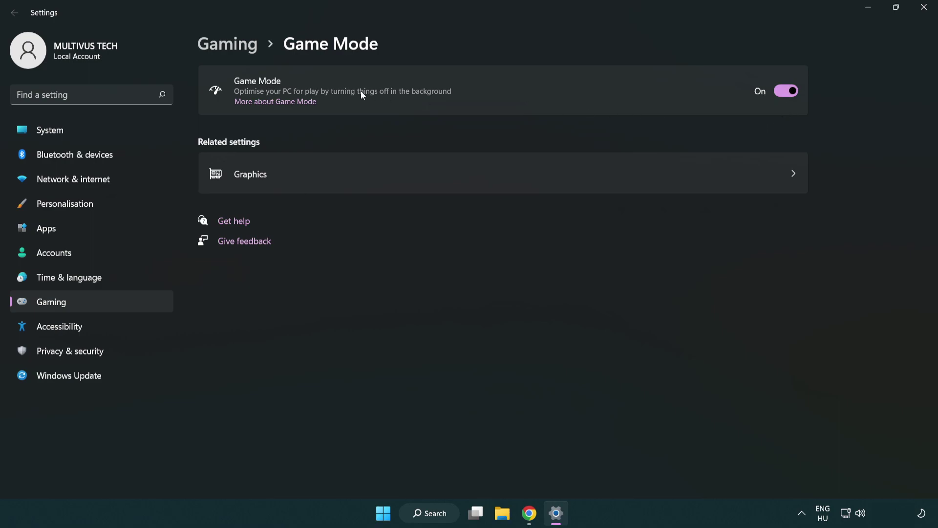
{"action": "left_click", "coordinate": [244, 51]}
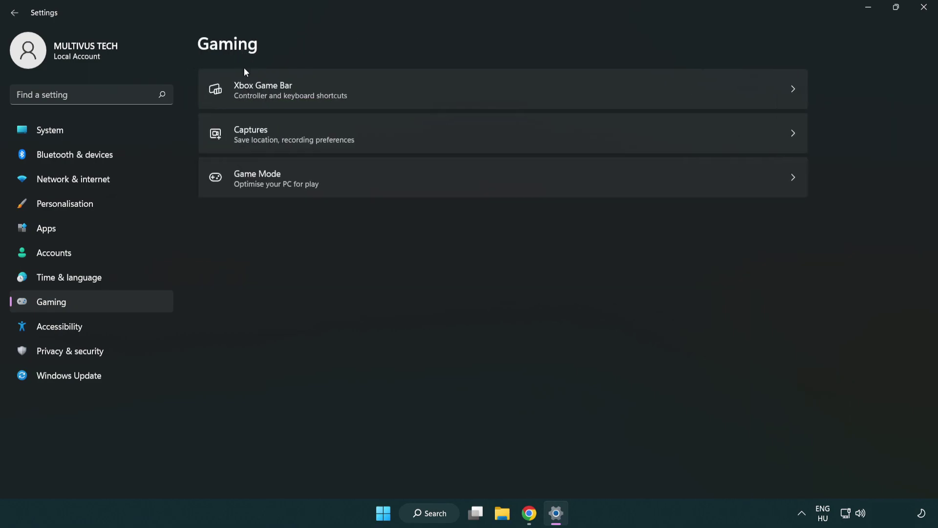
{"action": "left_click", "coordinate": [416, 91]}
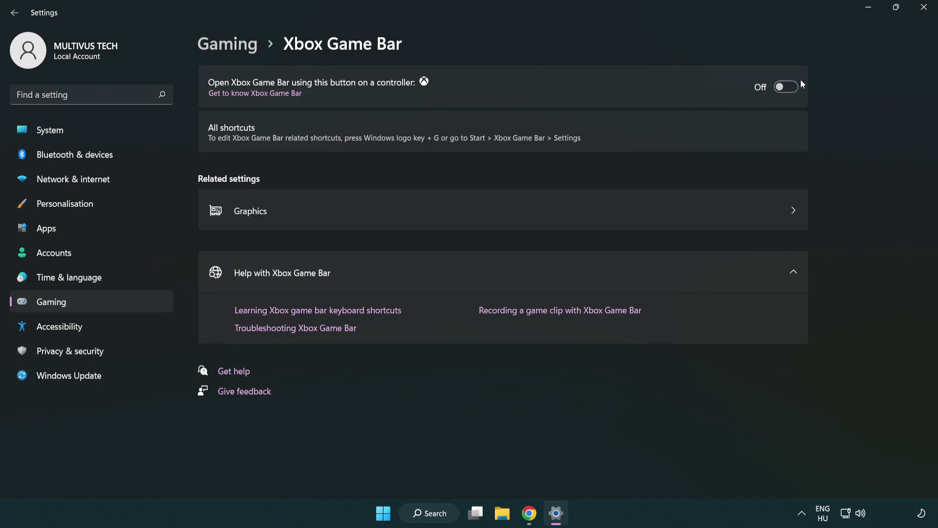
{"action": "left_click", "coordinate": [925, 13]}
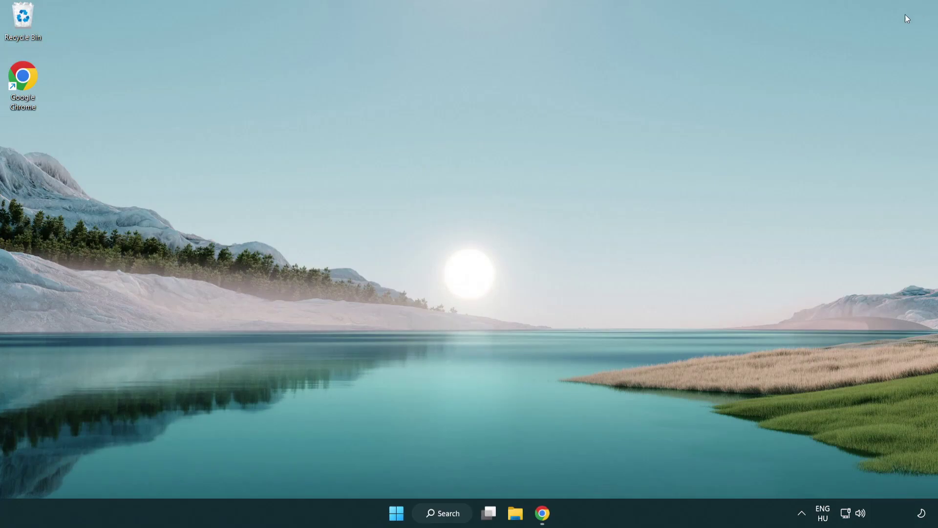
Launch Task Manager and end the Google Chrome (8) processes.
{"action": "right_click", "coordinate": [398, 514]}
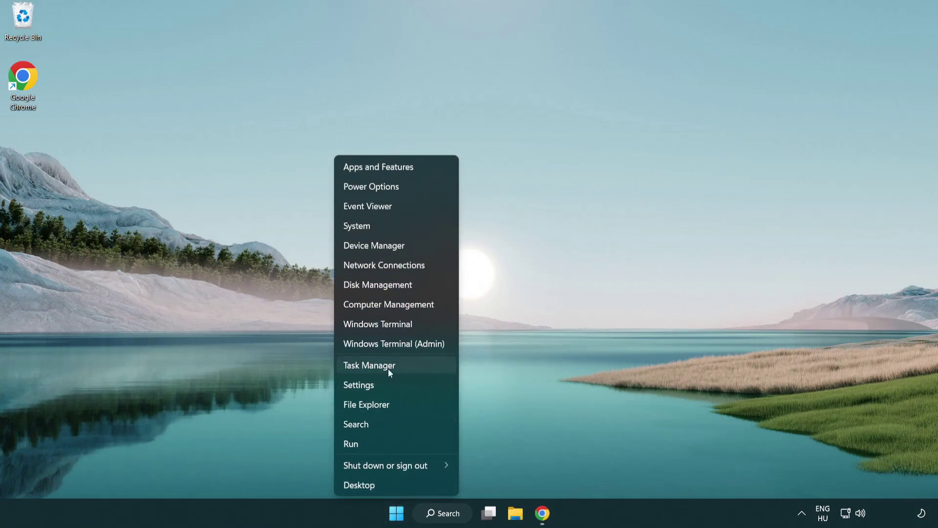
{"action": "left_click", "coordinate": [412, 366]}
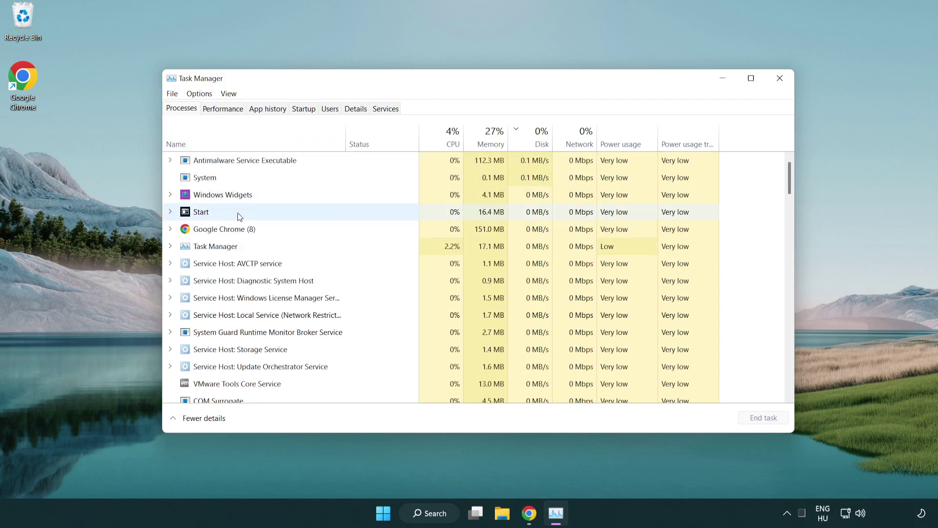
{"action": "left_click", "coordinate": [239, 230]}
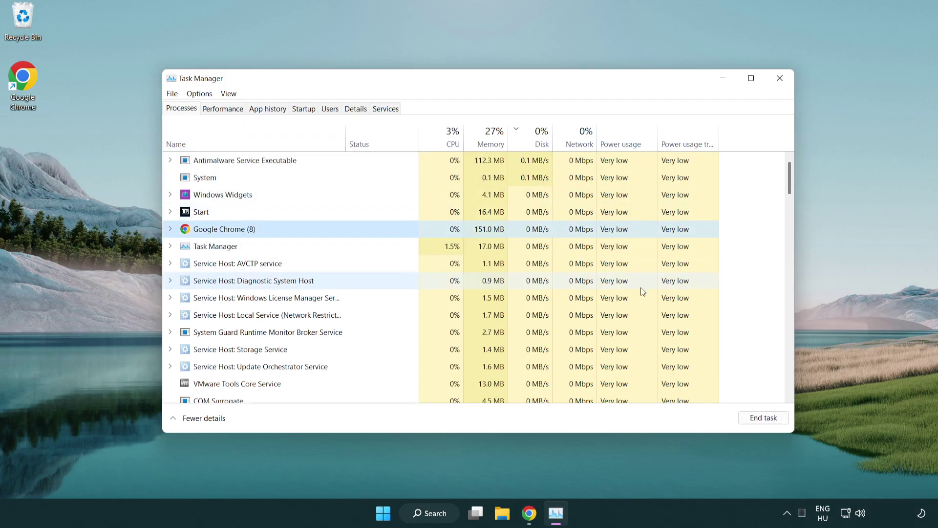
{"action": "left_click", "coordinate": [768, 423]}
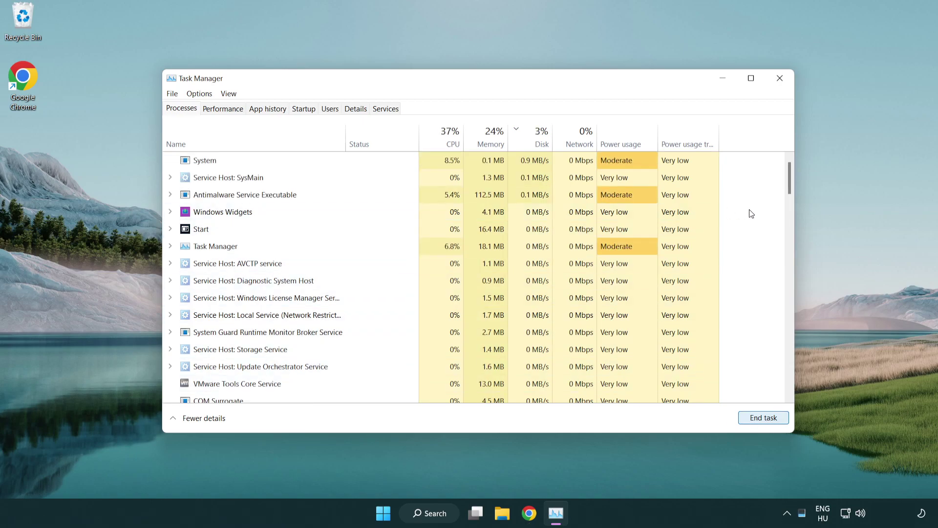
{"action": "left_click_drag", "start_coordinate": [792, 189], "coordinate": [785, 168]}
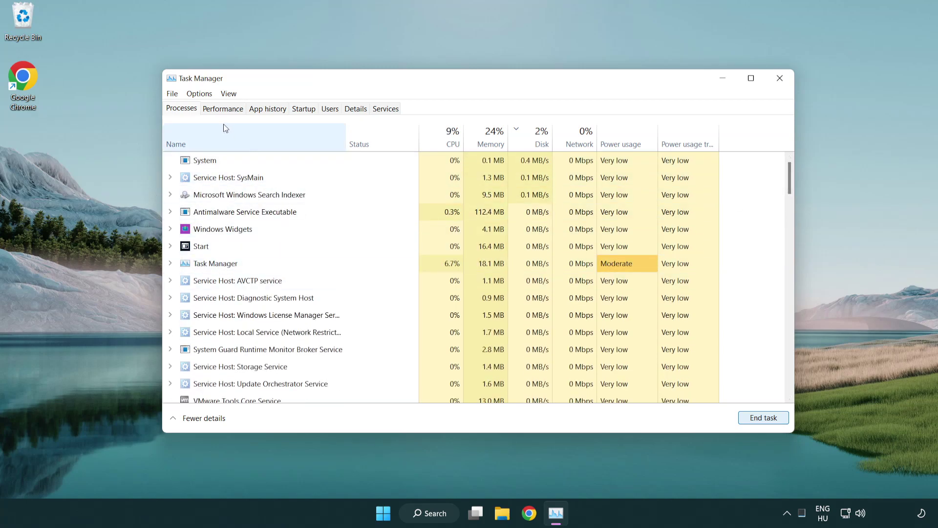
Disable Cortana, Phone Link and Terminal as startup apps, then close Task Manager.
{"action": "left_click", "coordinate": [310, 111]}
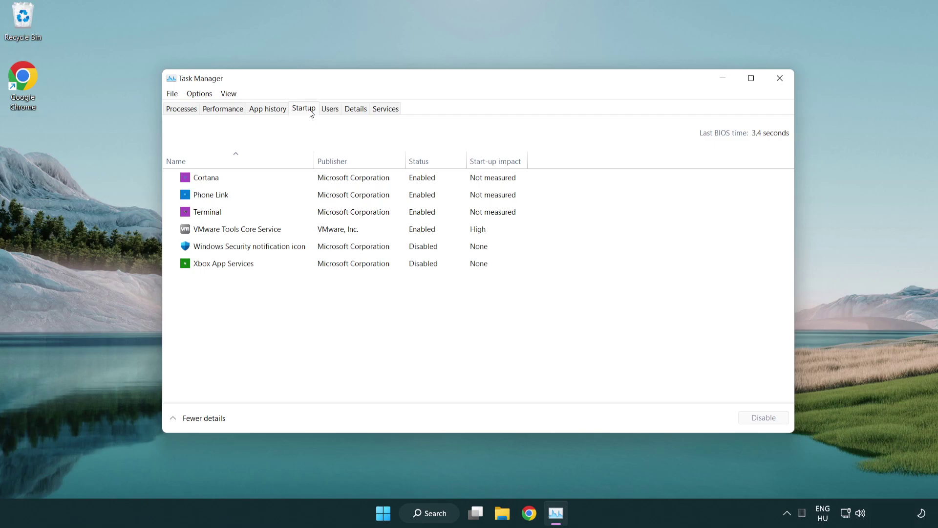
{"action": "left_click", "coordinate": [336, 182]}
{"action": "left_click", "coordinate": [764, 418]}
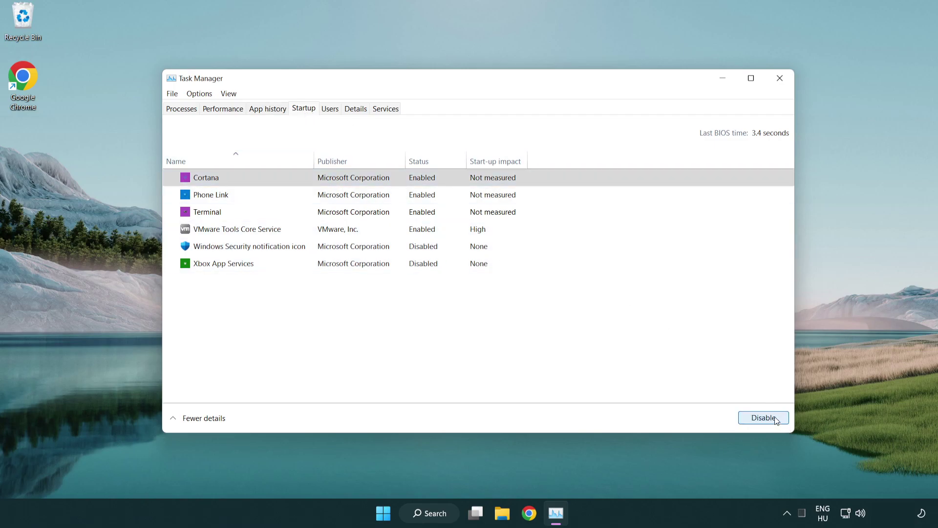
{"action": "left_click", "coordinate": [373, 196]}
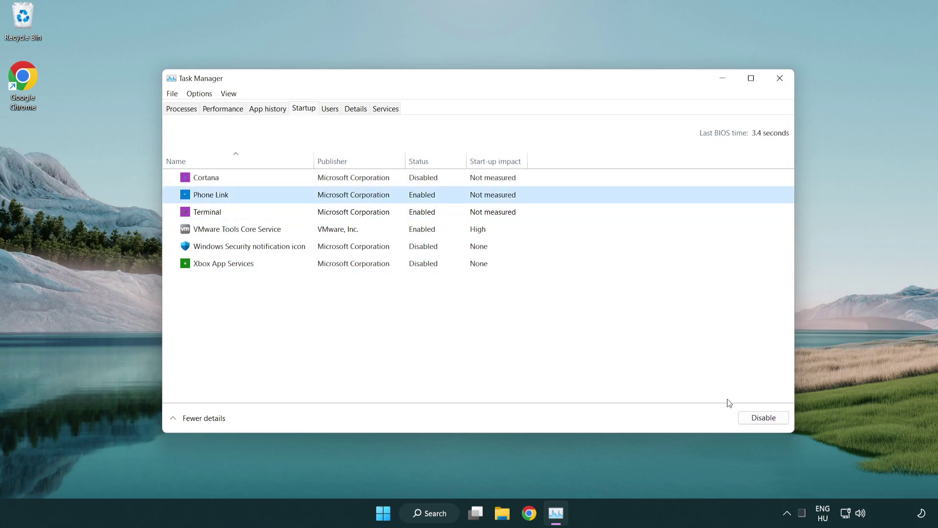
{"action": "left_click", "coordinate": [762, 419]}
{"action": "left_click", "coordinate": [318, 216]}
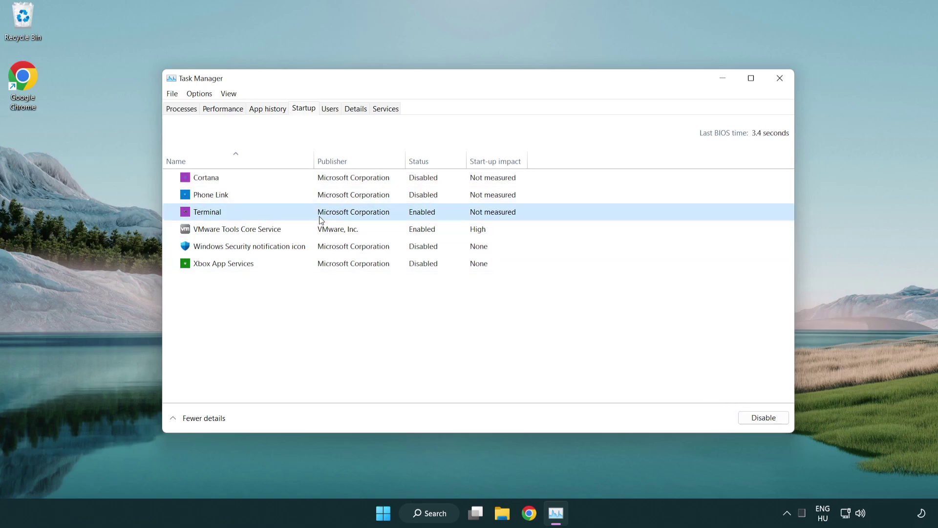
{"action": "left_click", "coordinate": [781, 422]}
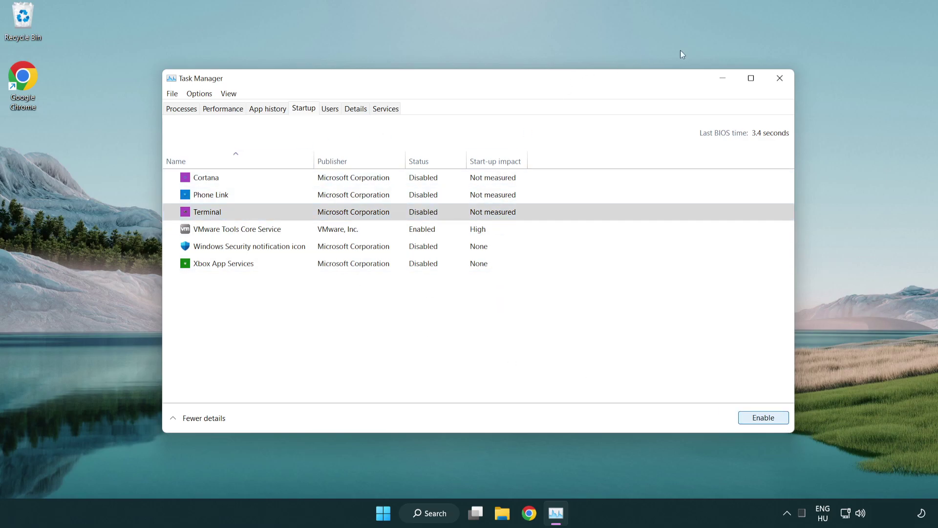
{"action": "left_click", "coordinate": [780, 79]}
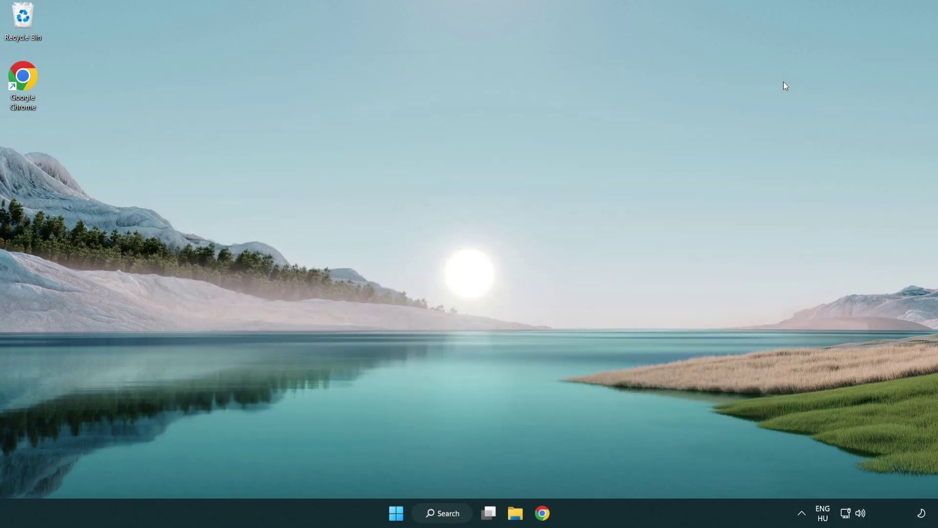
Run a Windows Update check, which reports the PC up to date, then close Settings.
{"action": "left_click", "coordinate": [444, 513]}
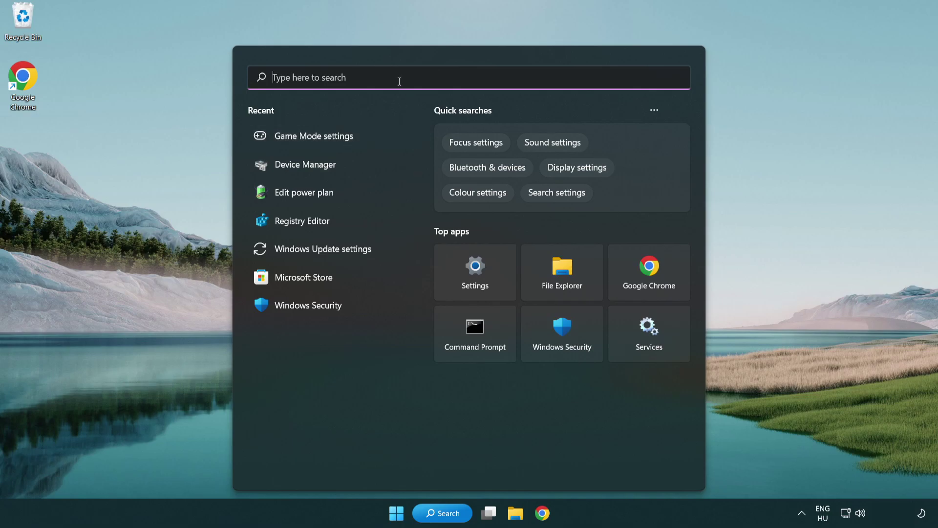
{"action": "type", "text": "update"}
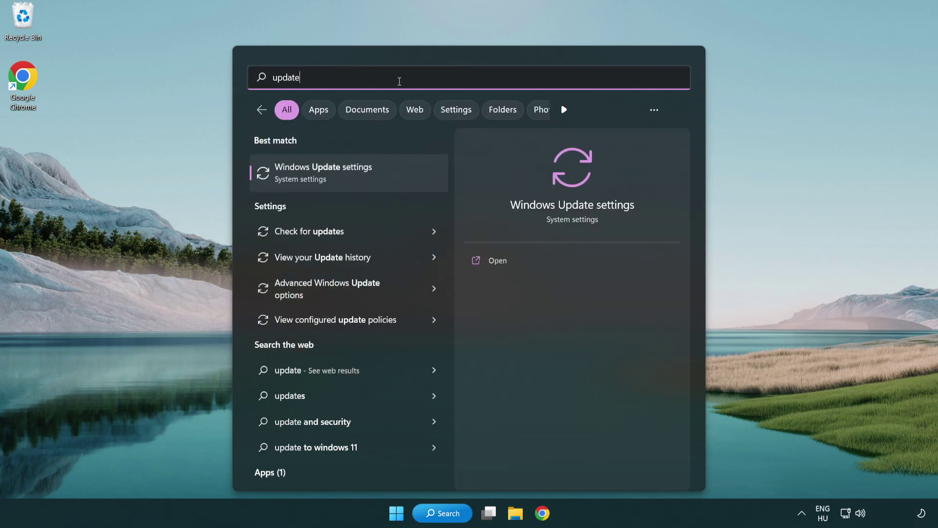
{"action": "left_click", "coordinate": [364, 180]}
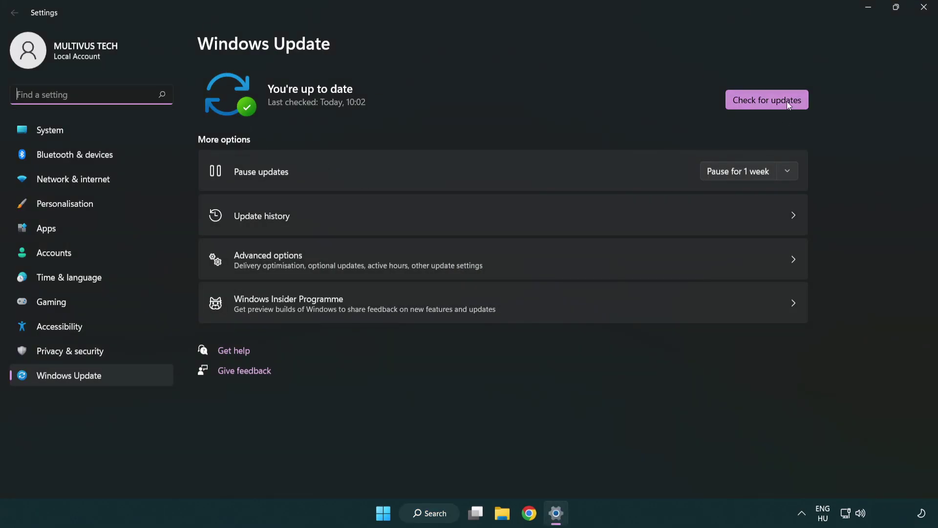
{"action": "left_click", "coordinate": [774, 101]}
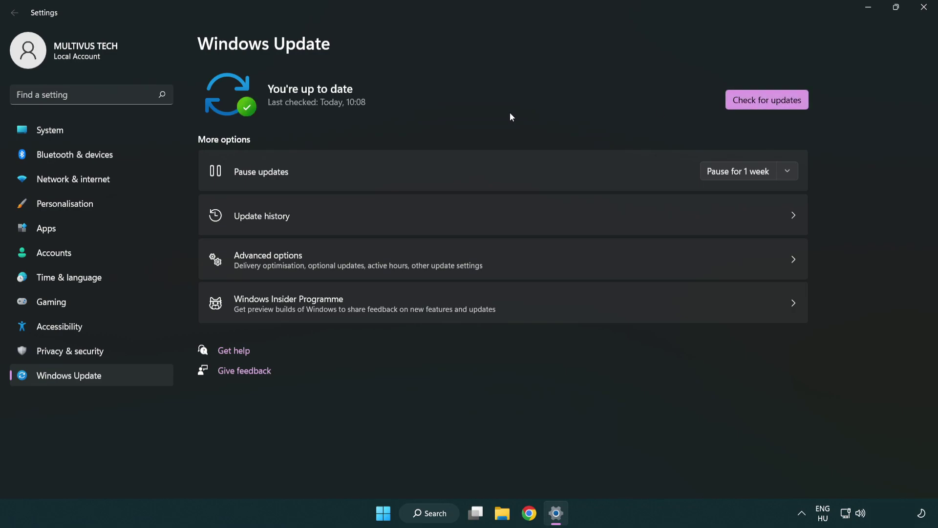
{"action": "left_click", "coordinate": [926, 15]}
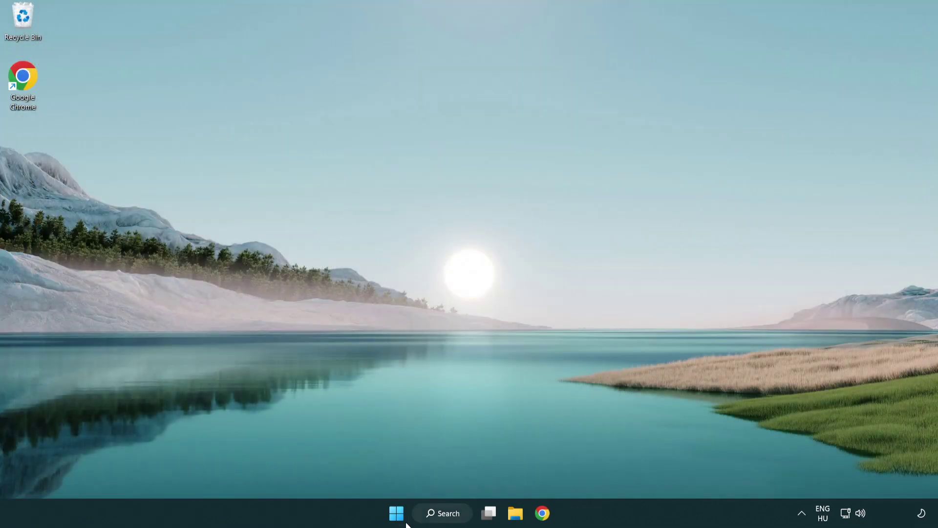
Launch regedit and navigate to HKEY_CURRENT_USER\System\GameConfigStore.
{"action": "left_click", "coordinate": [442, 514]}
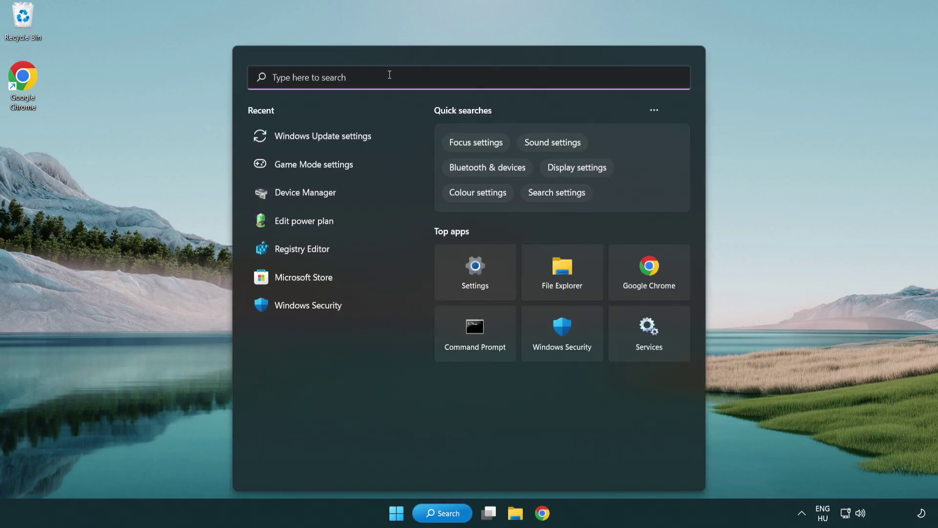
{"action": "type", "text": "regedit"}
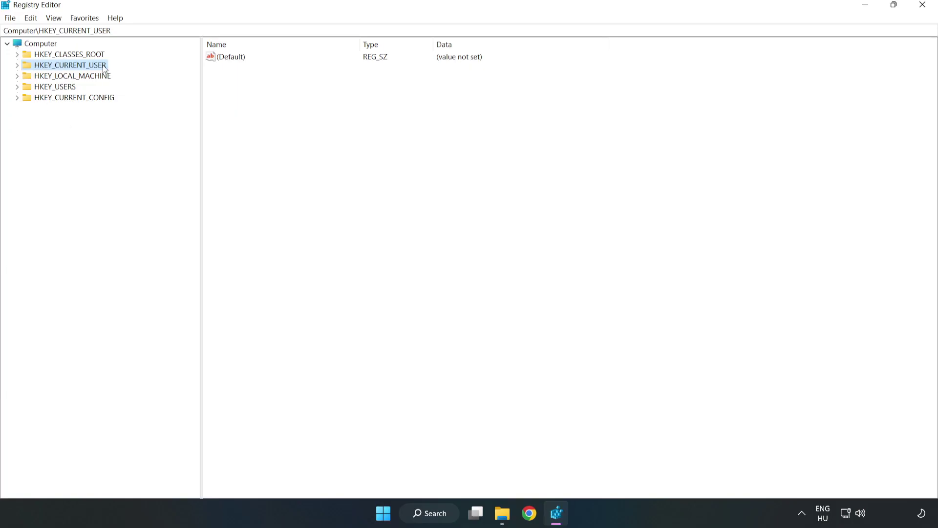
{"action": "left_click", "coordinate": [17, 65]}
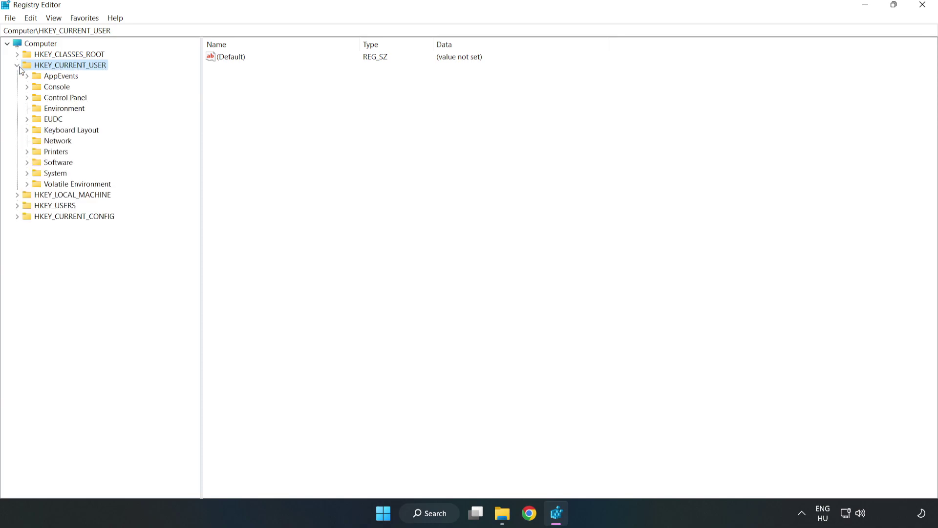
{"action": "left_click", "coordinate": [27, 173]}
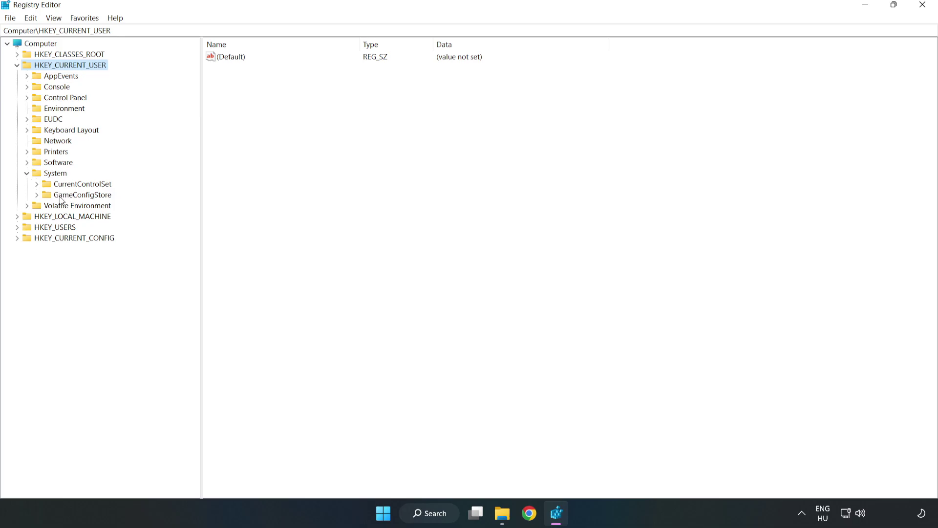
{"action": "left_click", "coordinate": [79, 198]}
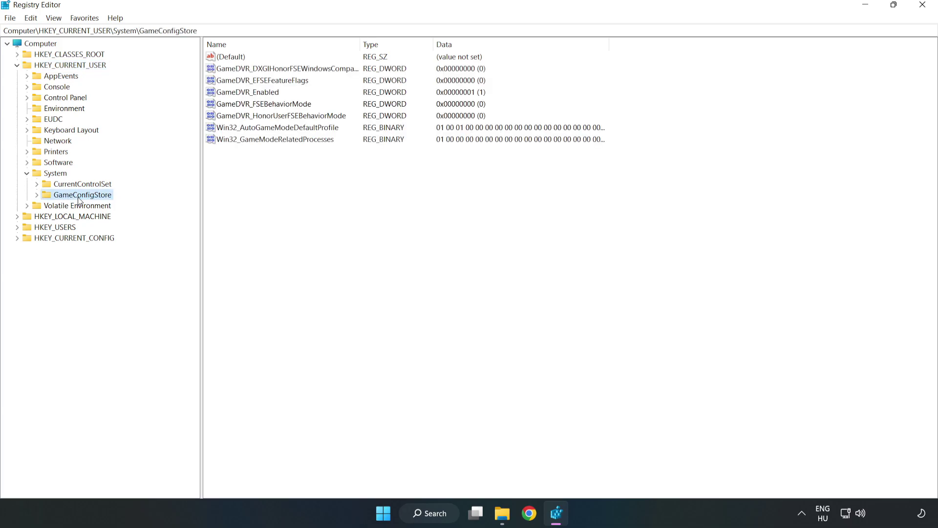
Change the GameDVR_Enabled value data from 1 to 0.
{"action": "left_click", "coordinate": [227, 96]}
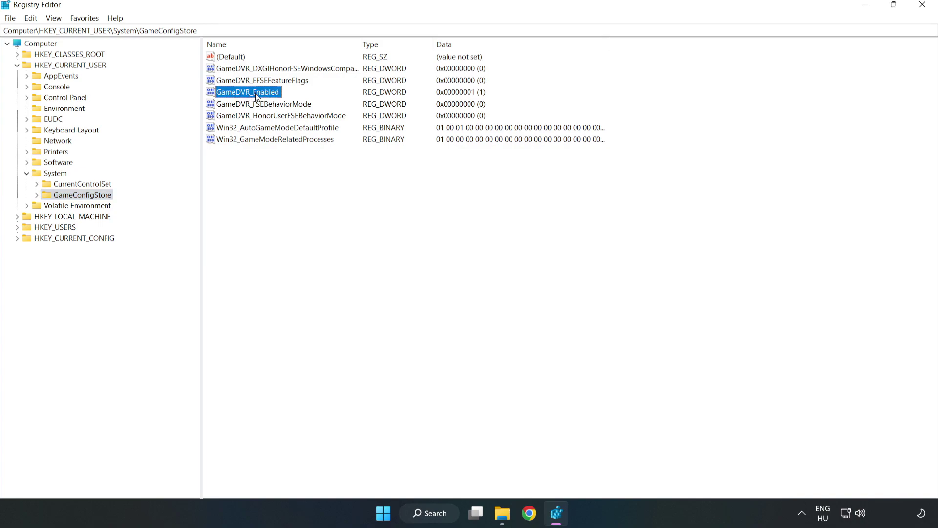
{"action": "right_click", "coordinate": [256, 96]}
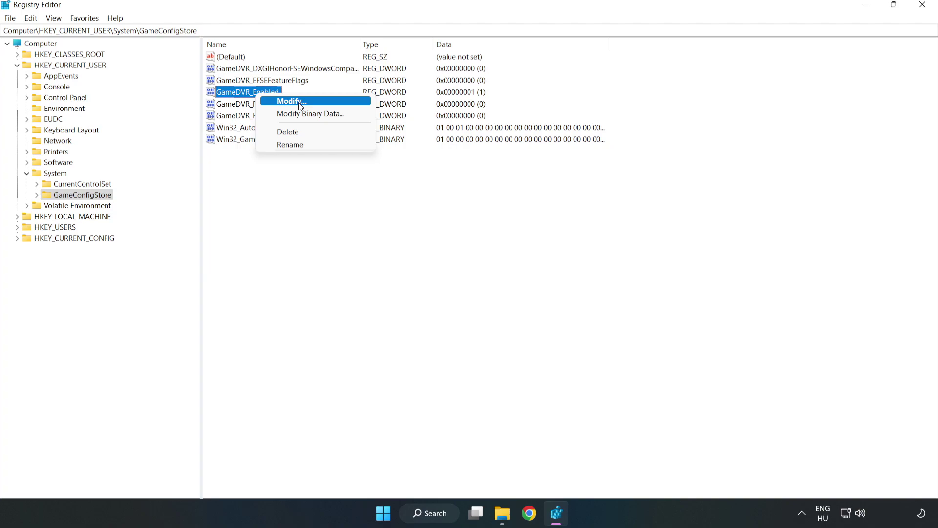
{"action": "left_click", "coordinate": [299, 101]}
{"action": "left_click_drag", "start_coordinate": [193, 82], "coordinate": [526, 202]}
{"action": "left_click", "coordinate": [392, 255]}
{"action": "left_click_drag", "start_coordinate": [392, 255], "coordinate": [327, 247]}
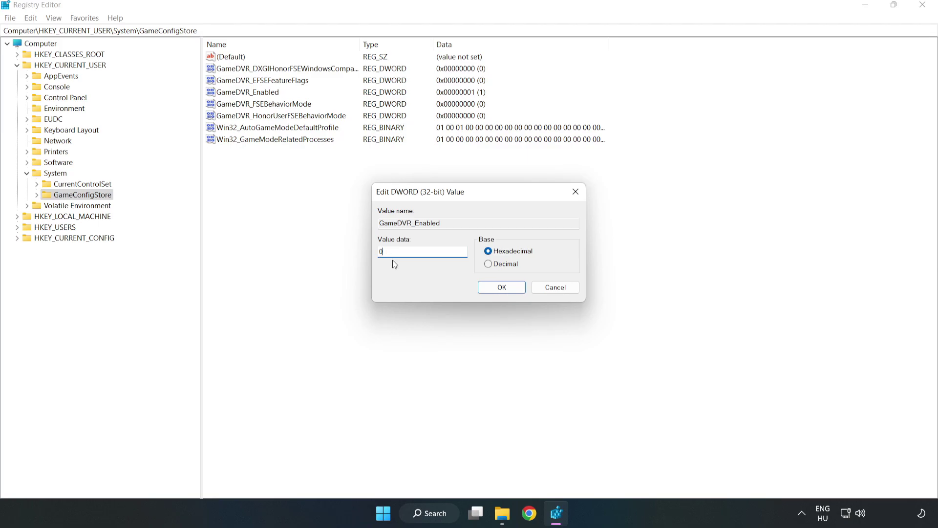
{"action": "type", "text": "0"}
{"action": "left_click", "coordinate": [502, 288]}
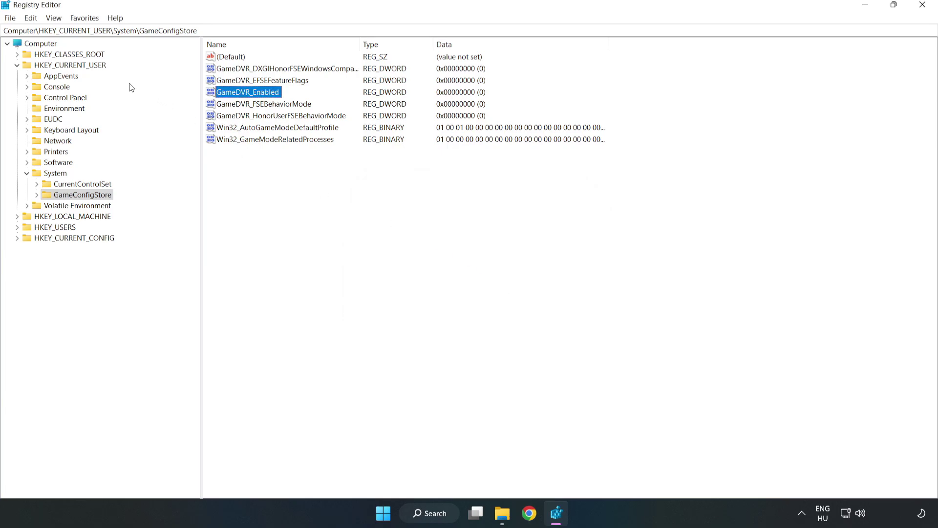
Navigate to HKEY_LOCAL_MACHINE\SOFTWARE\Microsoft\PolicyManager\default\ApplicationManagement\AllowGameDVR.
{"action": "left_click", "coordinate": [17, 65]}
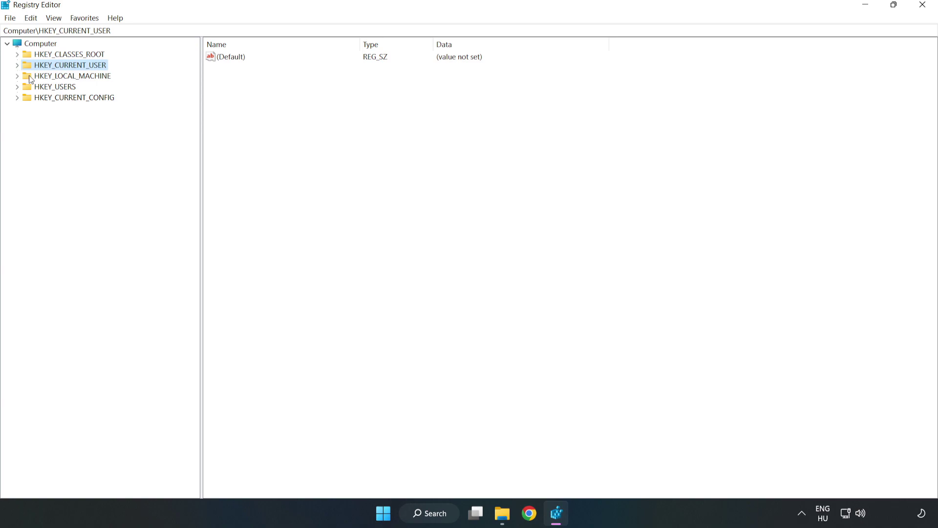
{"action": "double_click", "coordinate": [23, 77]}
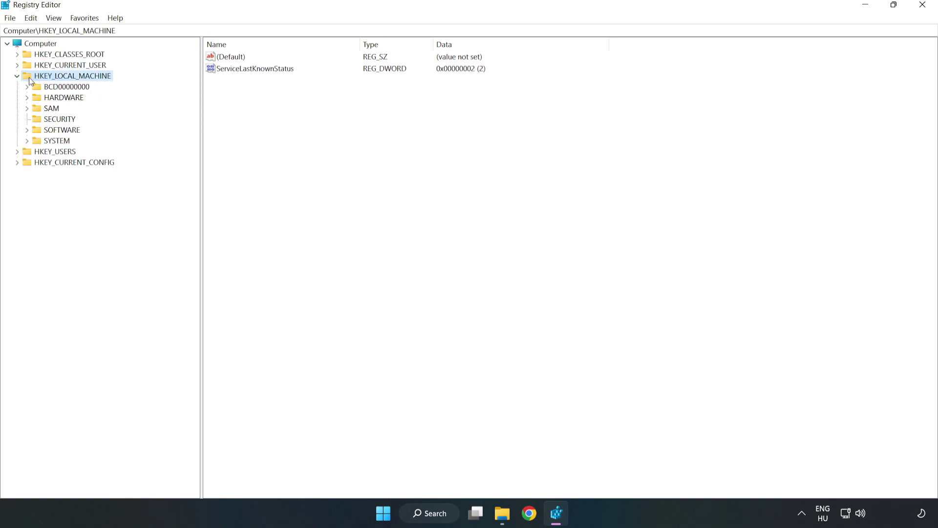
{"action": "left_click", "coordinate": [27, 130]}
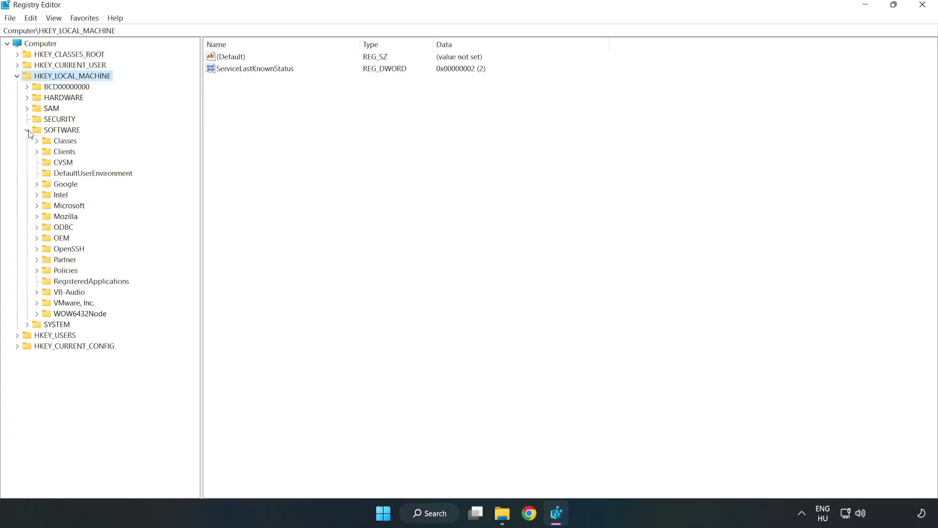
{"action": "left_click", "coordinate": [37, 208]}
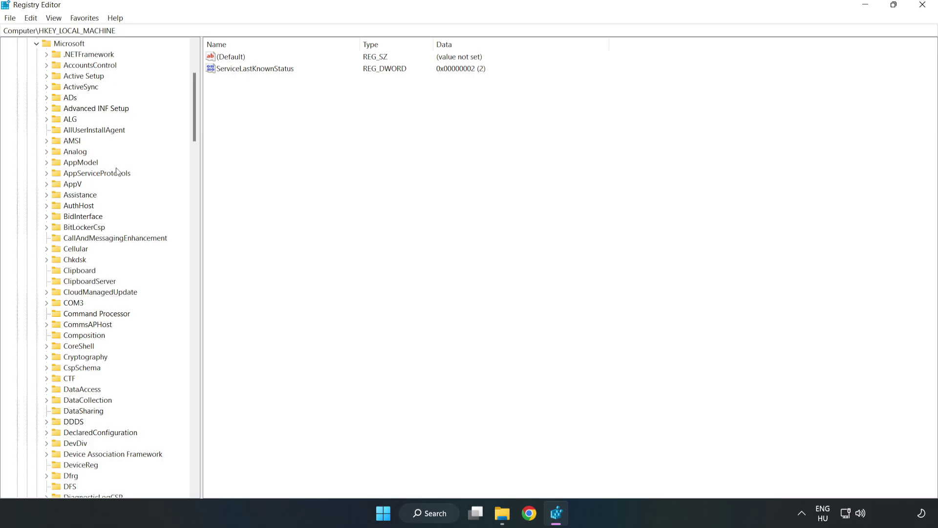
{"action": "left_click_drag", "start_coordinate": [193, 125], "coordinate": [207, 341]}
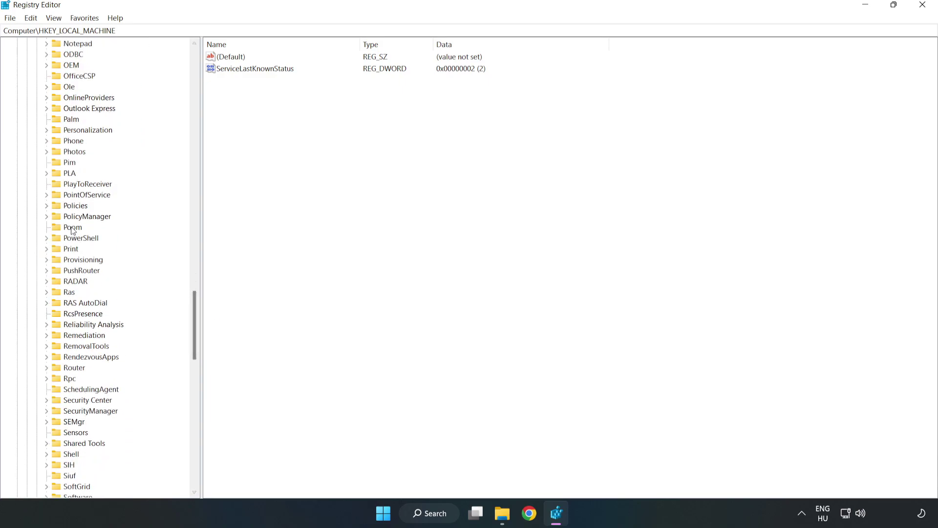
{"action": "left_click", "coordinate": [46, 217]}
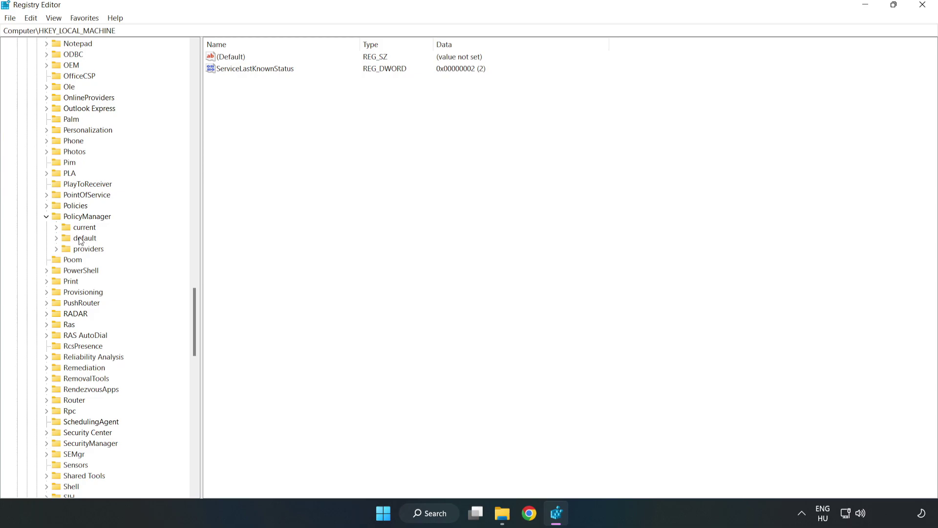
{"action": "left_click", "coordinate": [57, 239]}
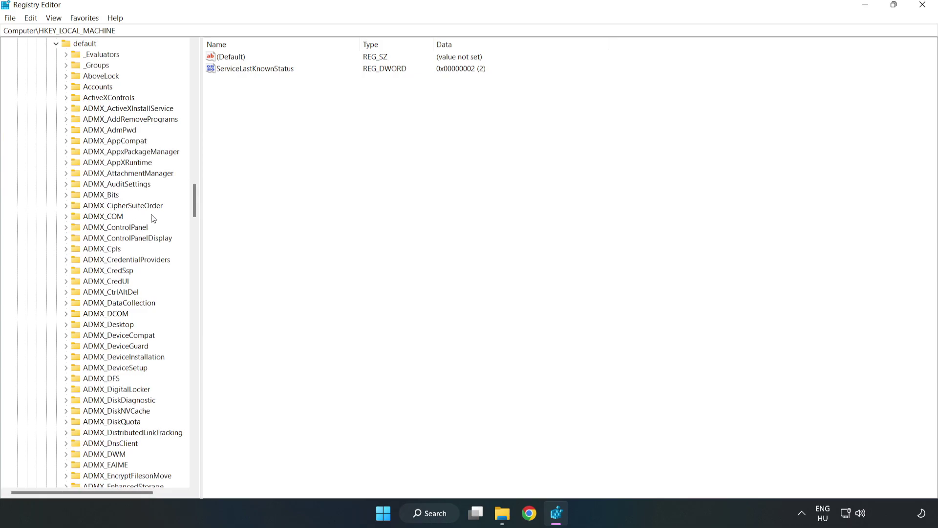
{"action": "left_click_drag", "start_coordinate": [194, 201], "coordinate": [192, 314]}
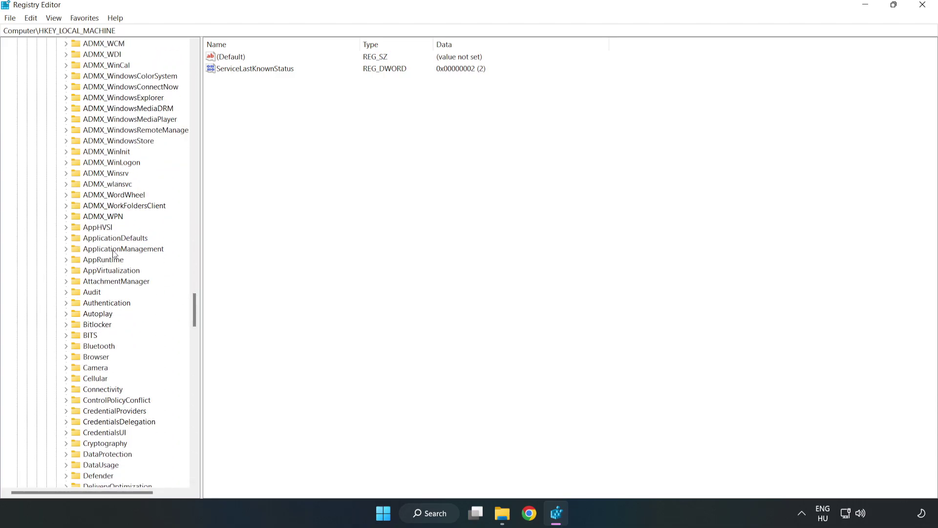
{"action": "left_click", "coordinate": [69, 248]}
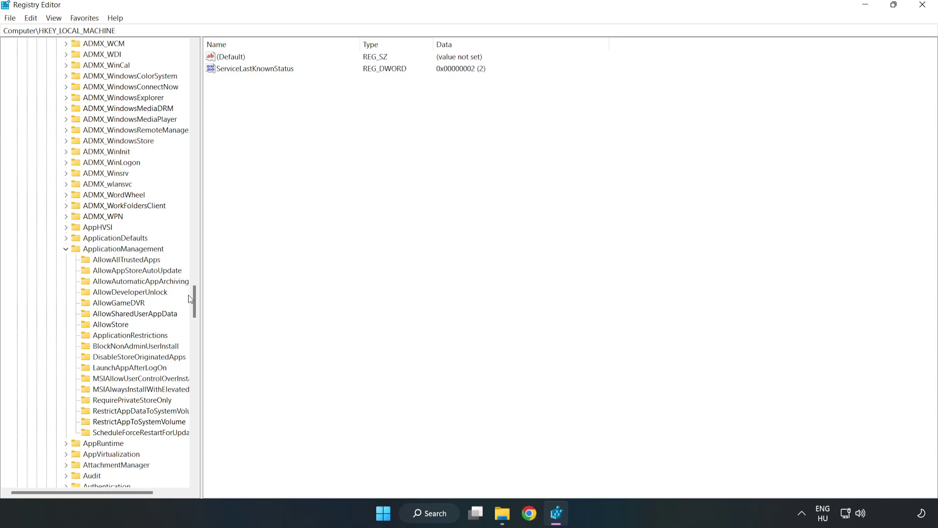
{"action": "left_click", "coordinate": [109, 303]}
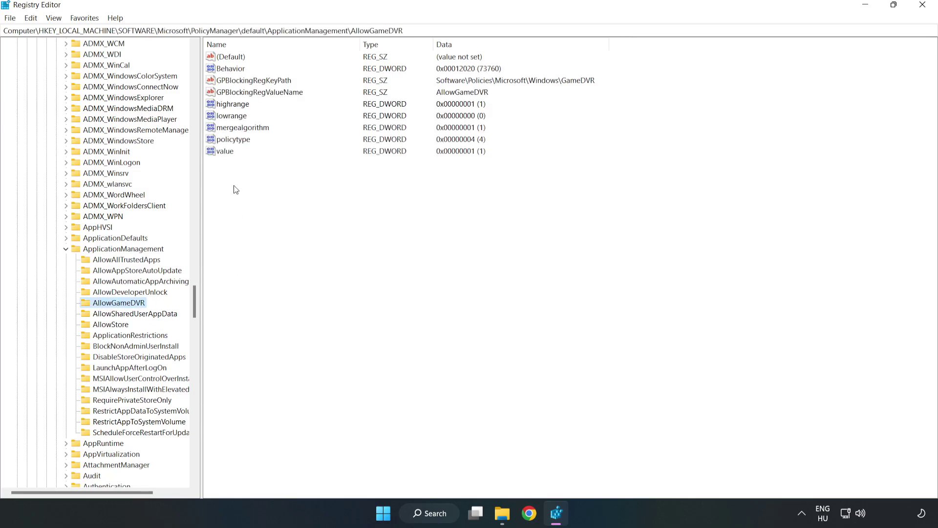
Set the AllowGameDVR 'value' entry's data from 1 to 0.
{"action": "left_click", "coordinate": [219, 153]}
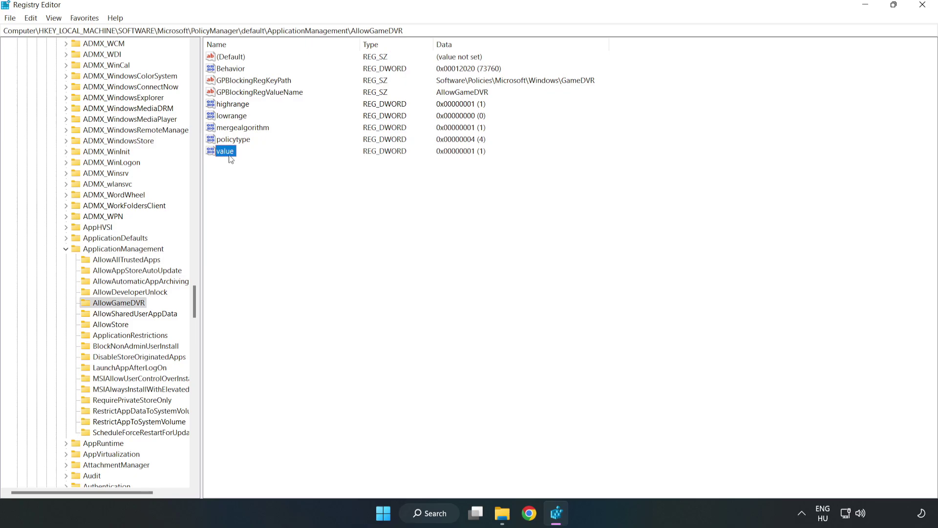
{"action": "right_click", "coordinate": [230, 157]}
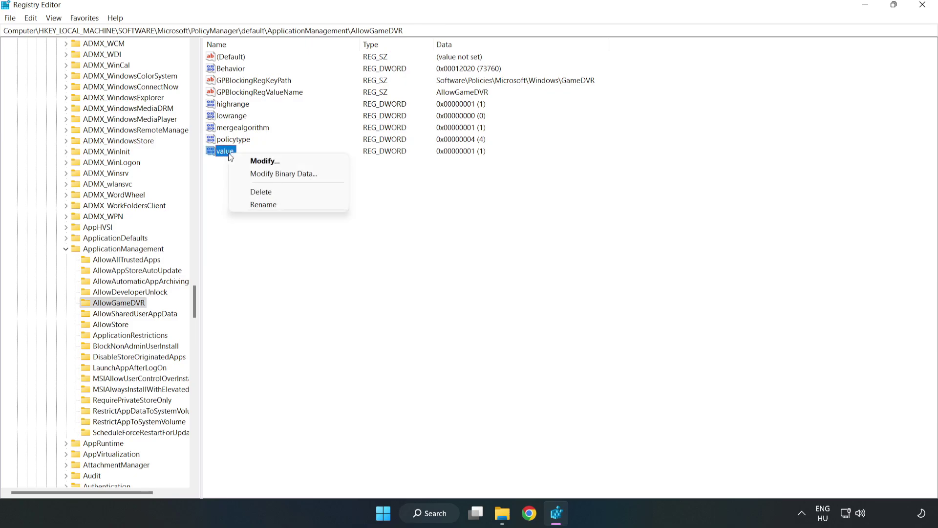
{"action": "left_click", "coordinate": [270, 161]}
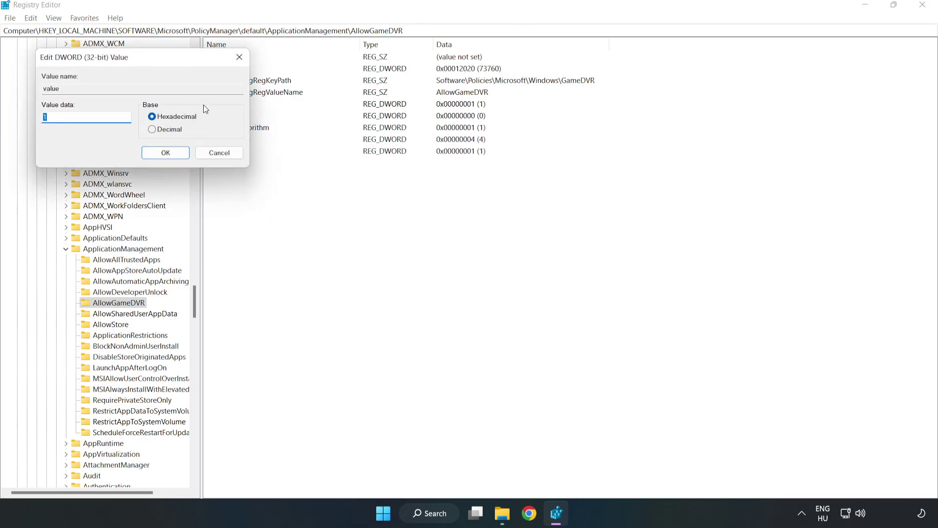
{"action": "left_click_drag", "start_coordinate": [168, 61], "coordinate": [478, 195]}
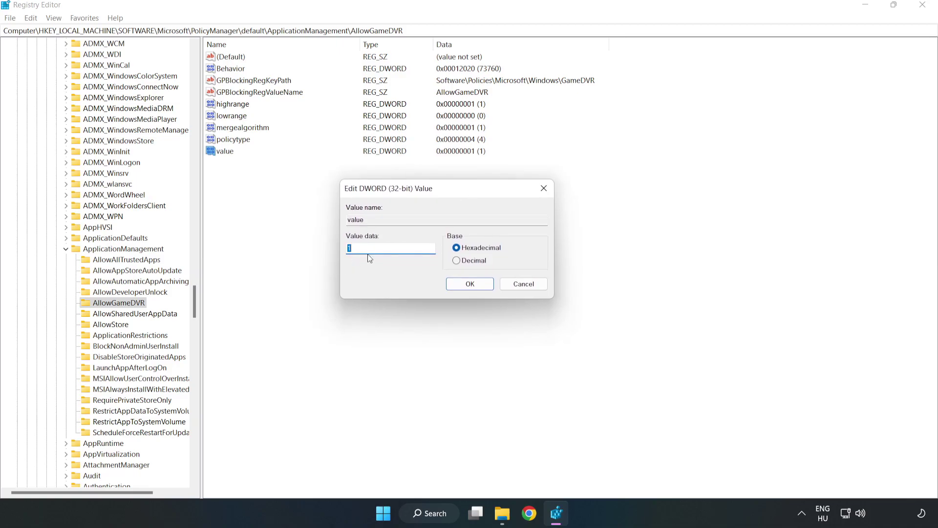
{"action": "type", "text": "0"}
{"action": "left_click", "coordinate": [457, 286]}
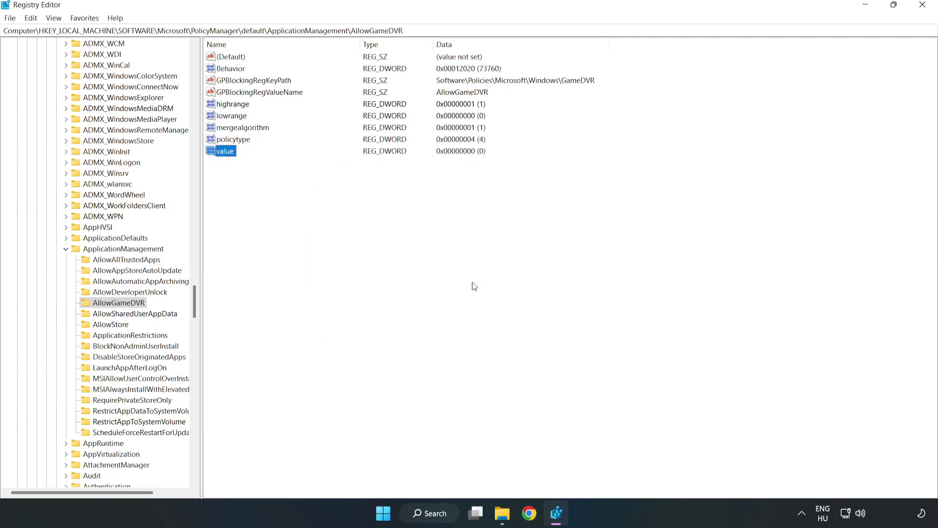
Close Registry Editor and download dxwebsetup.exe from the DirectX End-User Runtime page in Chrome.
{"action": "left_click", "coordinate": [923, 9]}
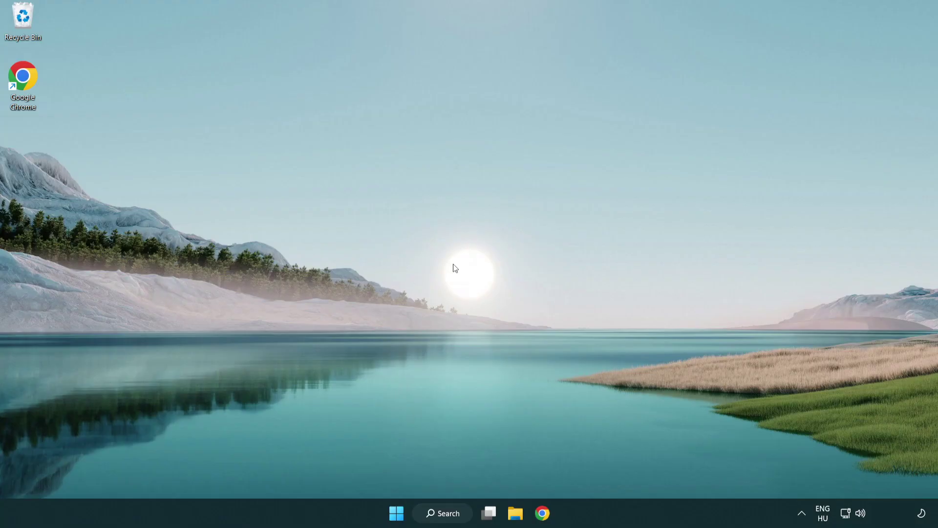
{"action": "left_click", "coordinate": [547, 518]}
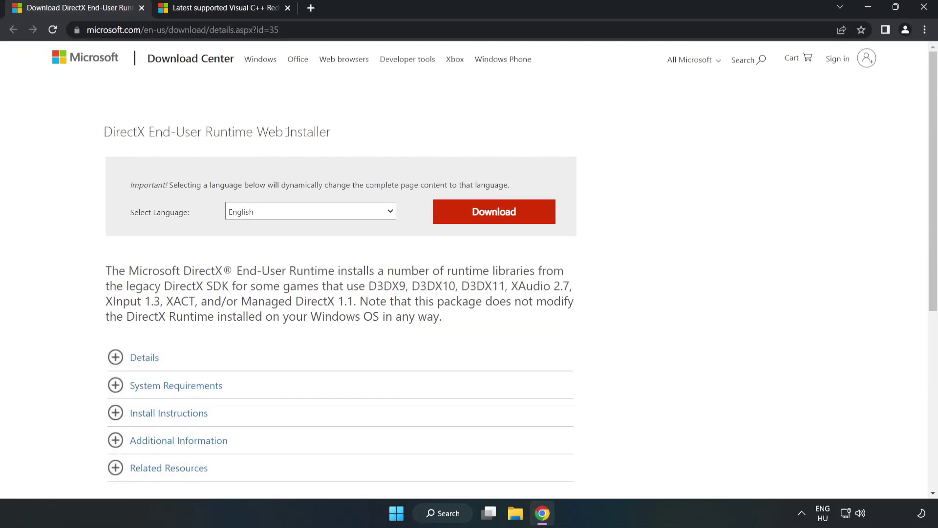
{"action": "left_click_drag", "start_coordinate": [280, 29], "coordinate": [125, 29]}
{"action": "left_click", "coordinate": [175, 29]}
{"action": "double_click", "coordinate": [274, 30]}
{"action": "left_click", "coordinate": [382, 117]}
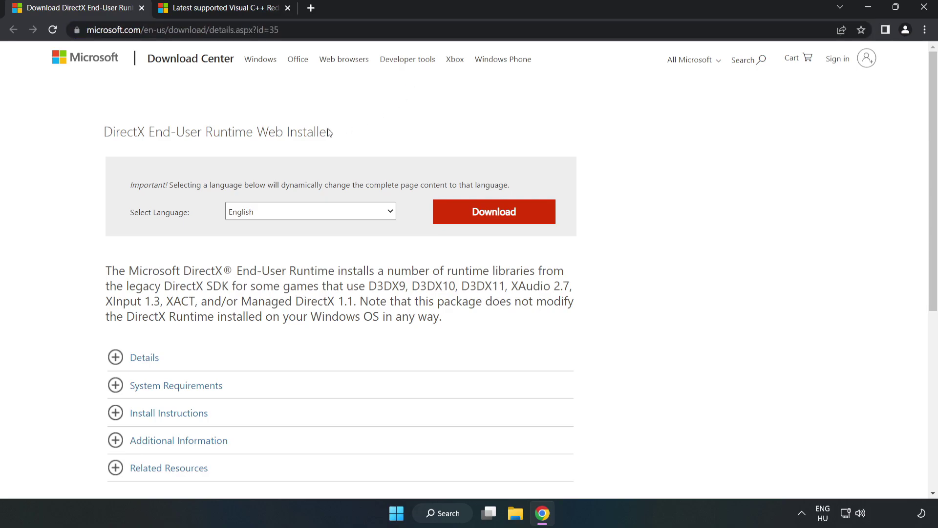
{"action": "left_click", "coordinate": [499, 222]}
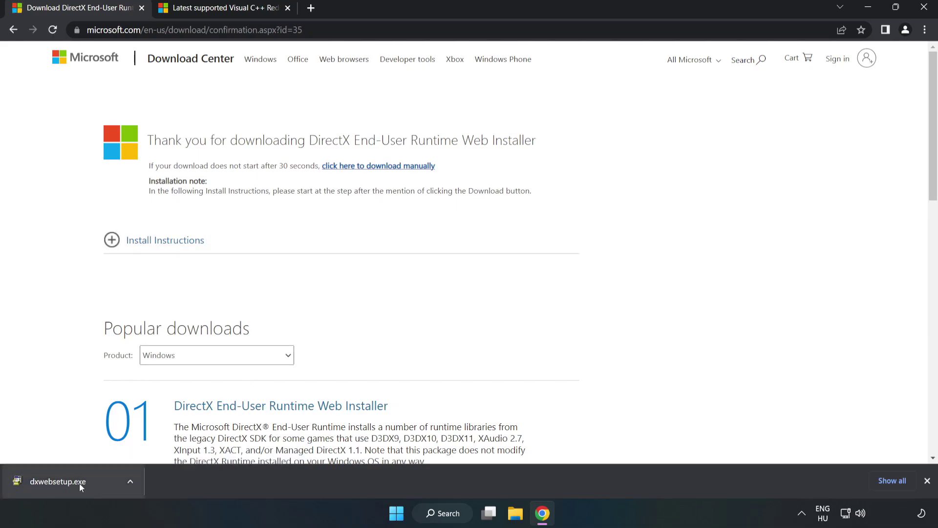
Run dxwebsetup.exe, accept the license, skip the Bing Bar, and finish DirectX setup.
{"action": "left_click", "coordinate": [95, 484]}
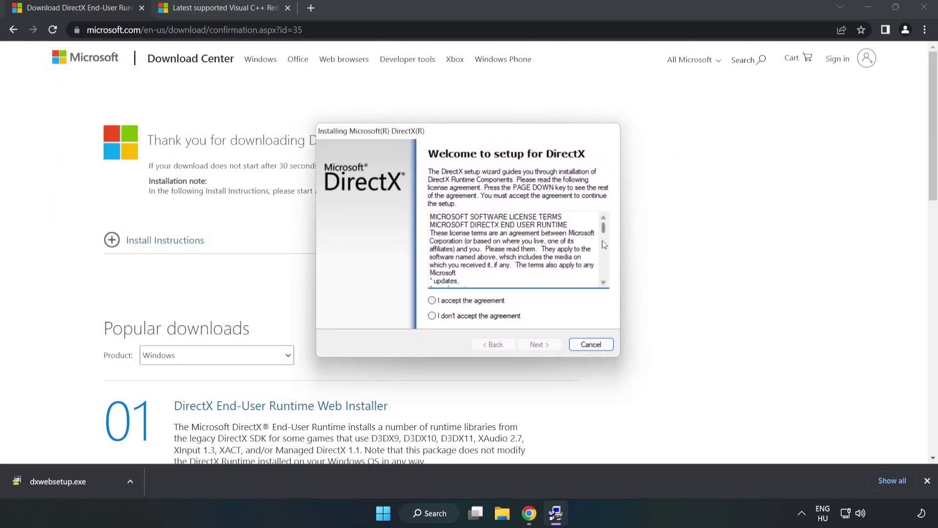
{"action": "left_click_drag", "start_coordinate": [604, 228], "coordinate": [604, 271]}
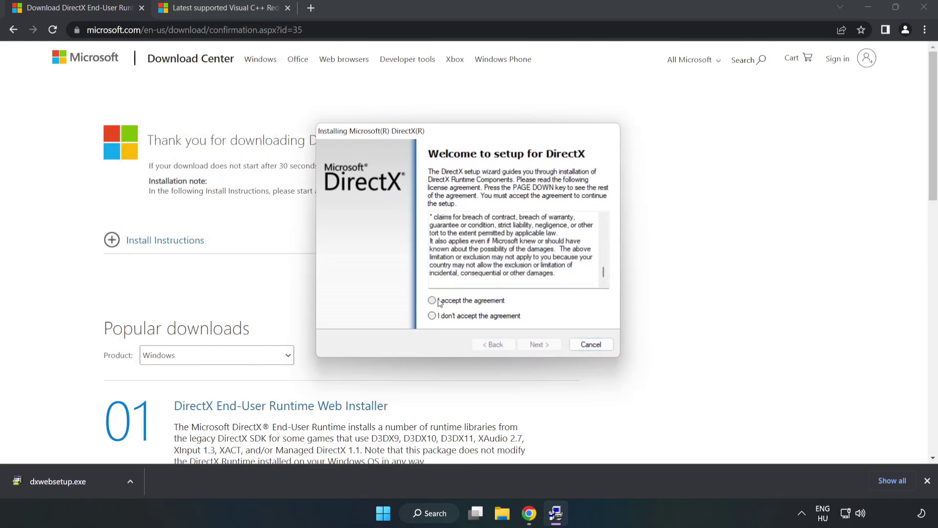
{"action": "left_click", "coordinate": [437, 300]}
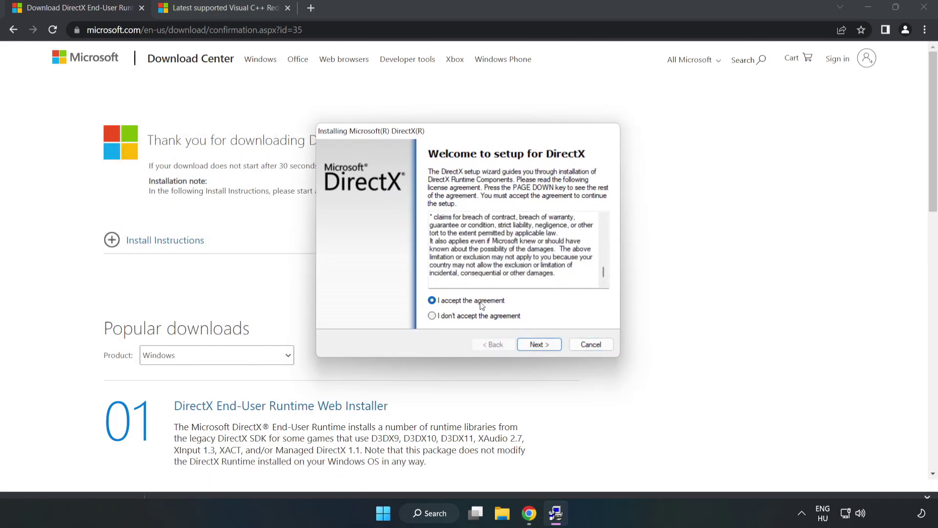
{"action": "left_click", "coordinate": [540, 344]}
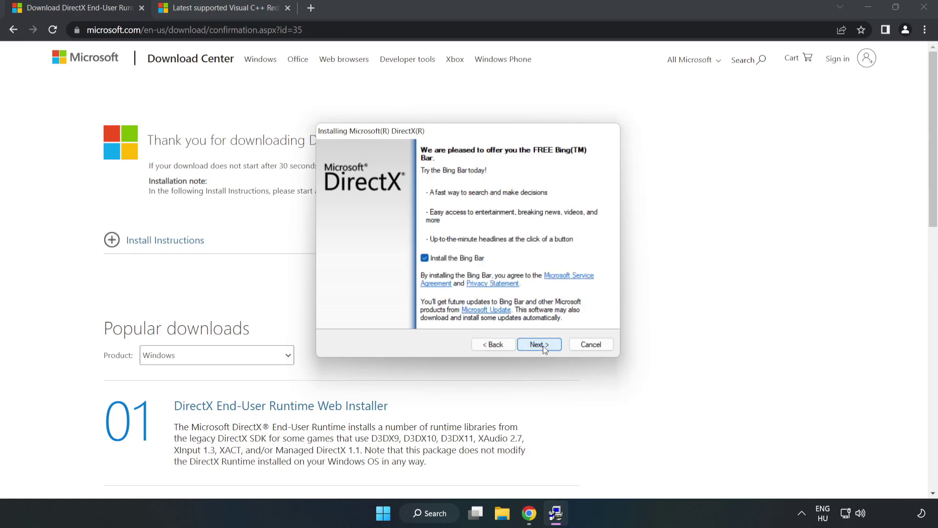
{"action": "left_click", "coordinate": [425, 258]}
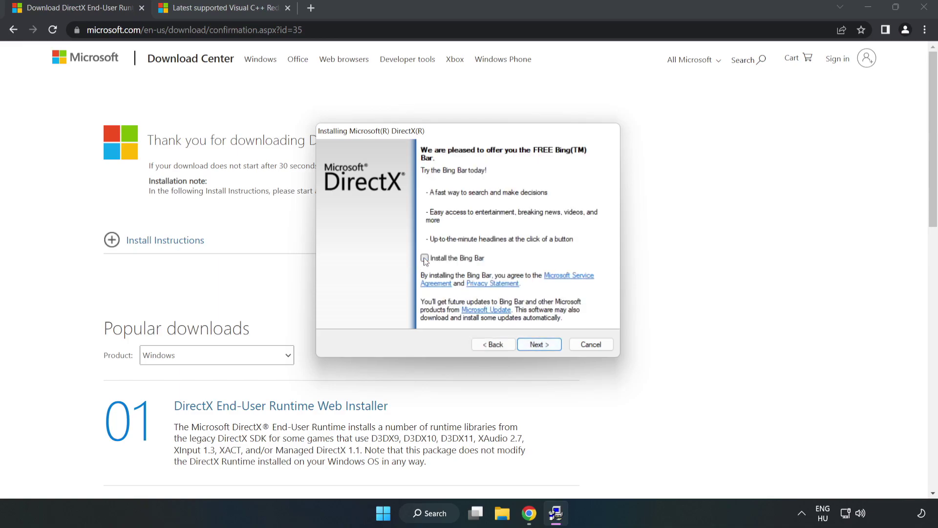
{"action": "left_click", "coordinate": [540, 345]}
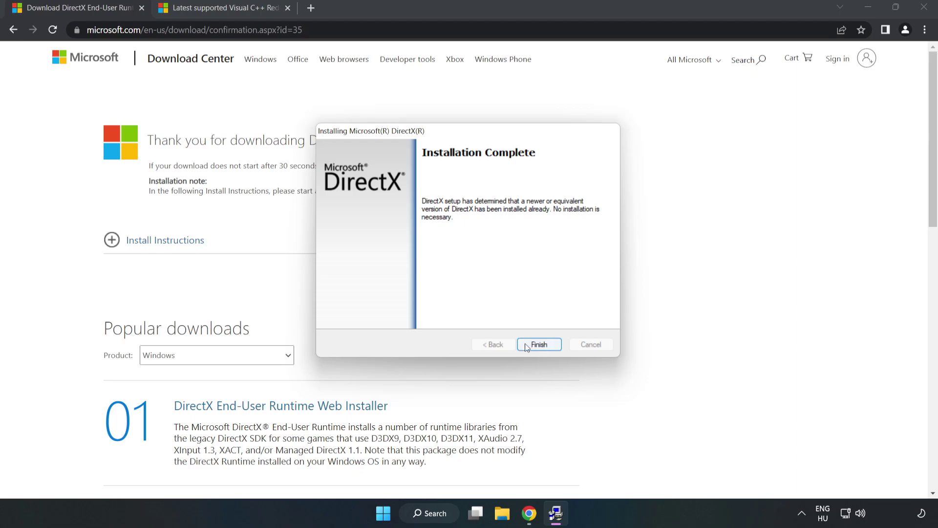
{"action": "left_click", "coordinate": [540, 344]}
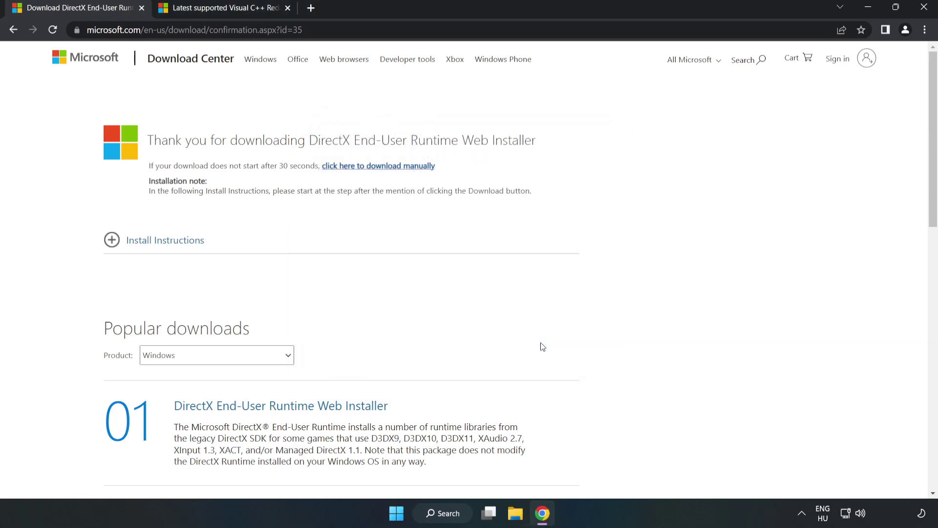
Close the DirectX tab and scroll to the Visual C++ 2015–2022 redistributable table.
{"action": "left_click", "coordinate": [141, 8]}
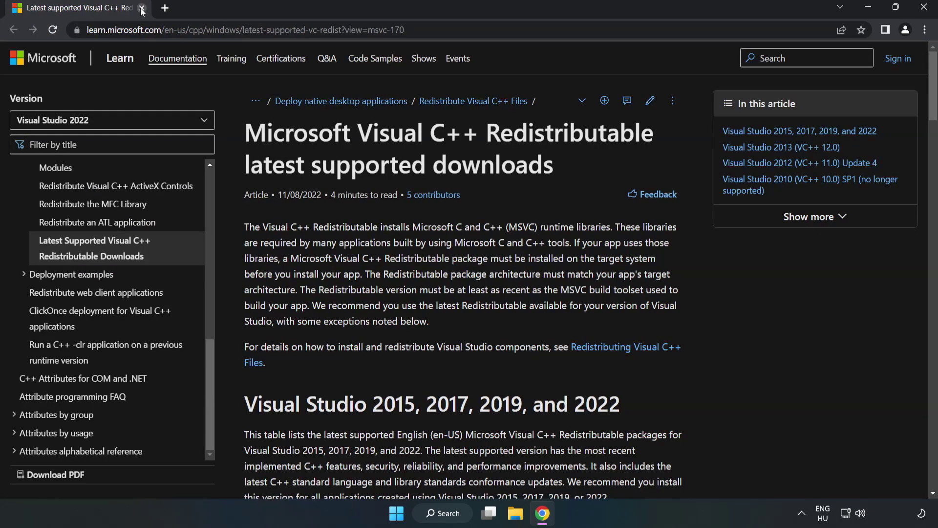
{"action": "left_click_drag", "start_coordinate": [406, 30], "coordinate": [117, 30]}
{"action": "left_click", "coordinate": [372, 79]}
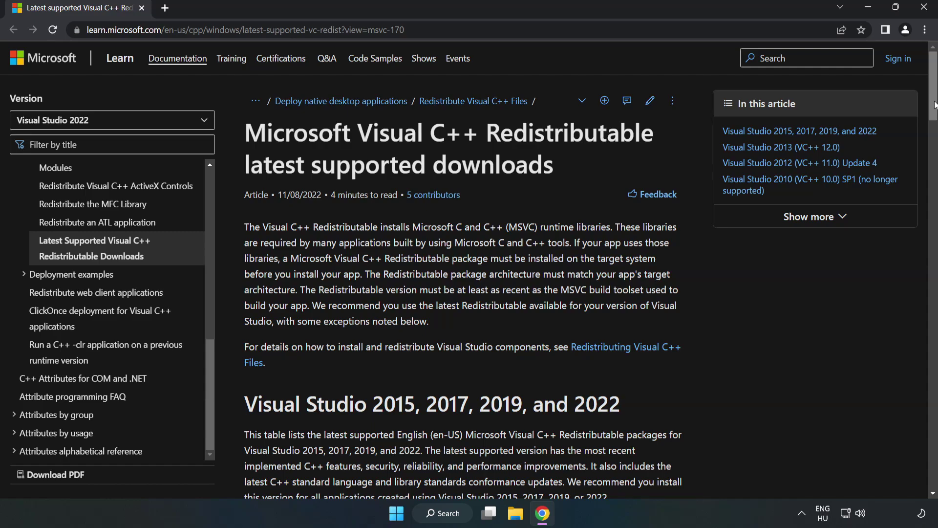
{"action": "scroll", "coordinate": [438, 277], "scroll_direction": "down", "scroll_amount": 6}
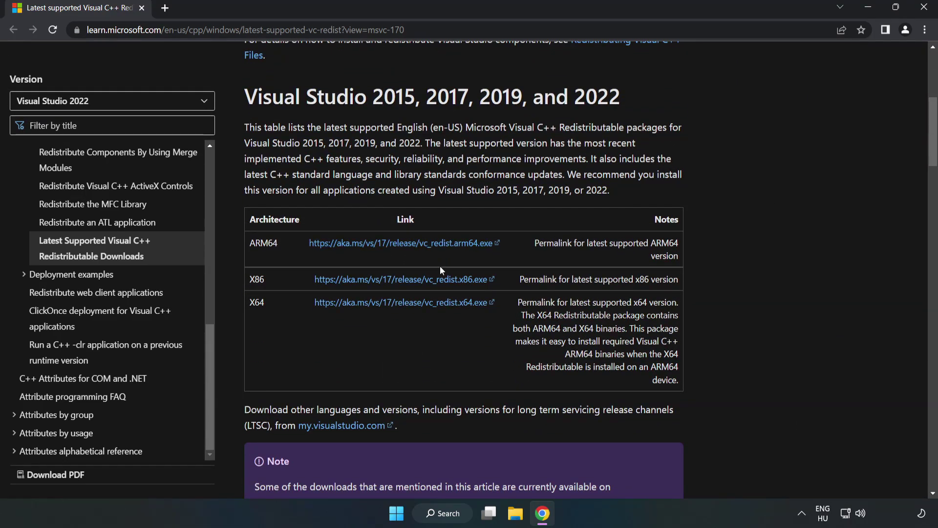
Download the ARM64, x86 and x64 redistributables, allowing the site multiple downloads.
{"action": "left_click", "coordinate": [400, 246]}
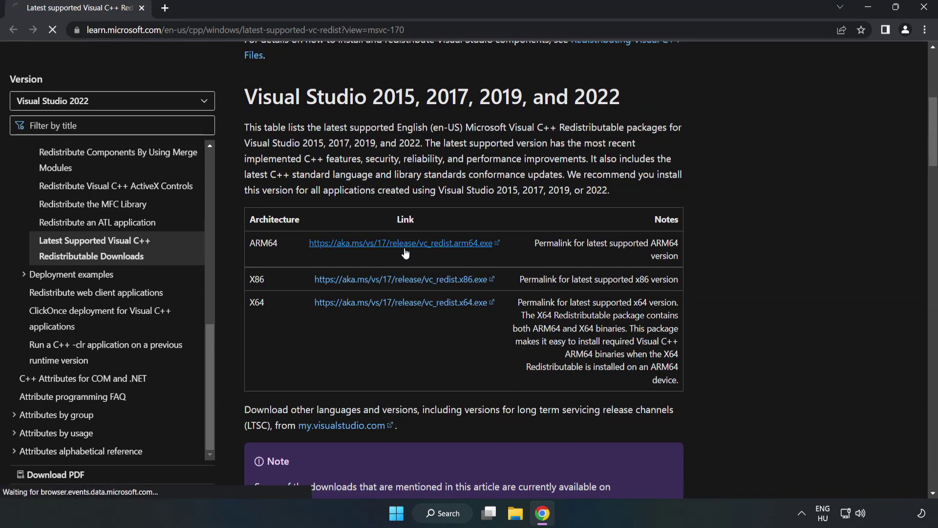
{"action": "left_click", "coordinate": [413, 283]}
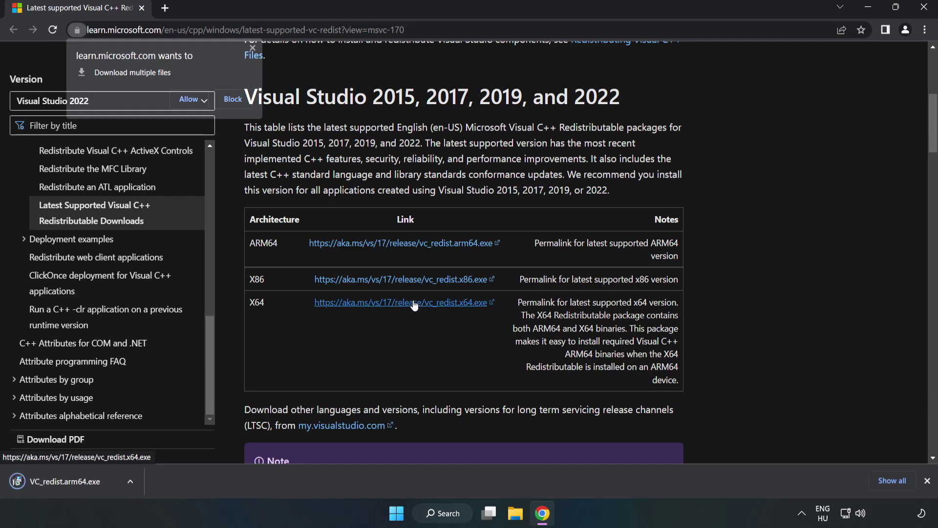
{"action": "left_click", "coordinate": [189, 99]}
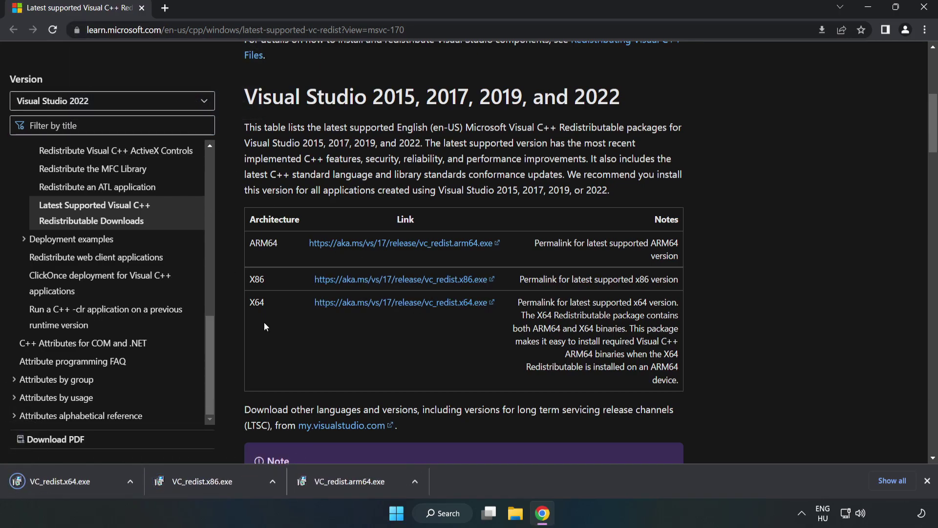
Try installing the ARM64 redistributable after agreeing to the licence, then dismiss the unsupported failure.
{"action": "left_click", "coordinate": [359, 485]}
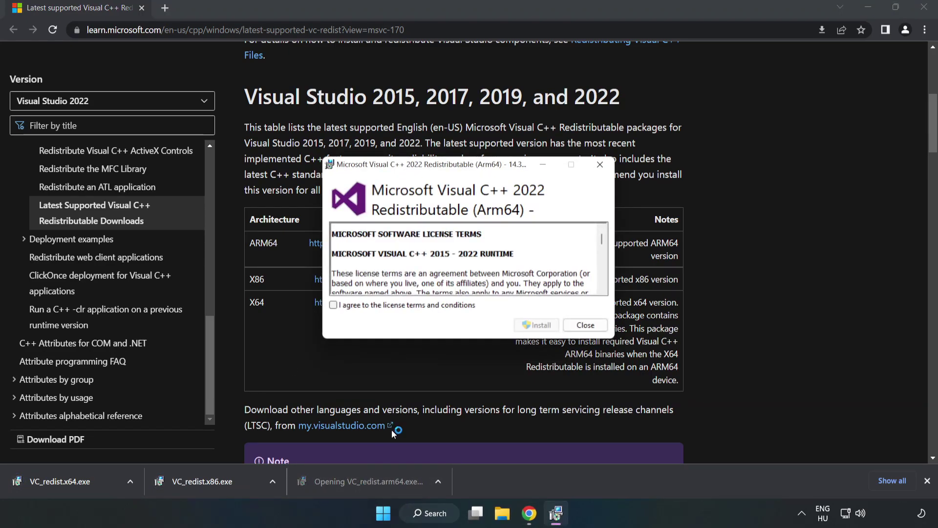
{"action": "left_click_drag", "start_coordinate": [602, 239], "coordinate": [597, 299]}
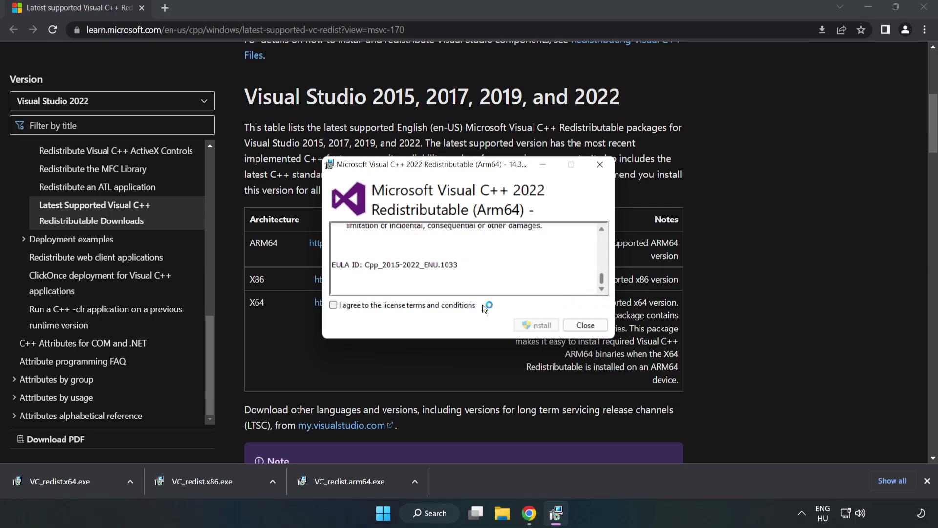
{"action": "left_click", "coordinate": [409, 306]}
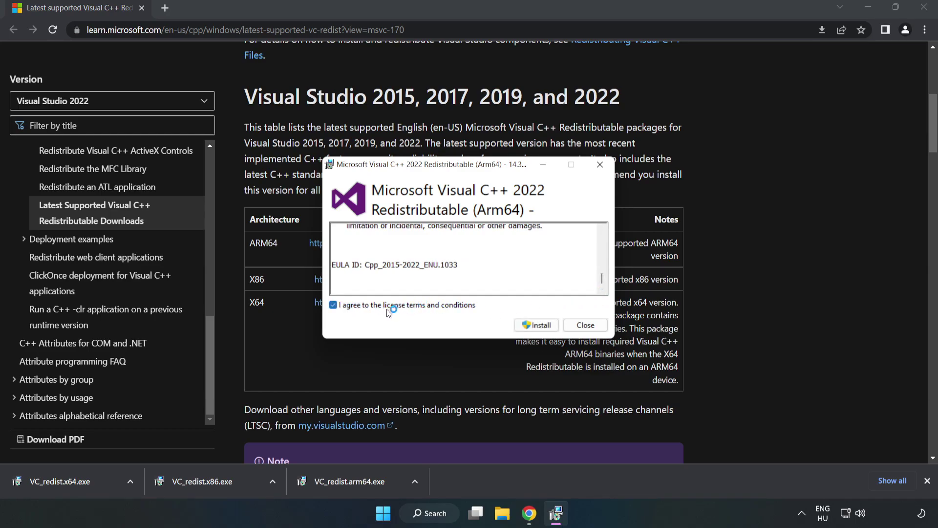
{"action": "left_click", "coordinate": [537, 326]}
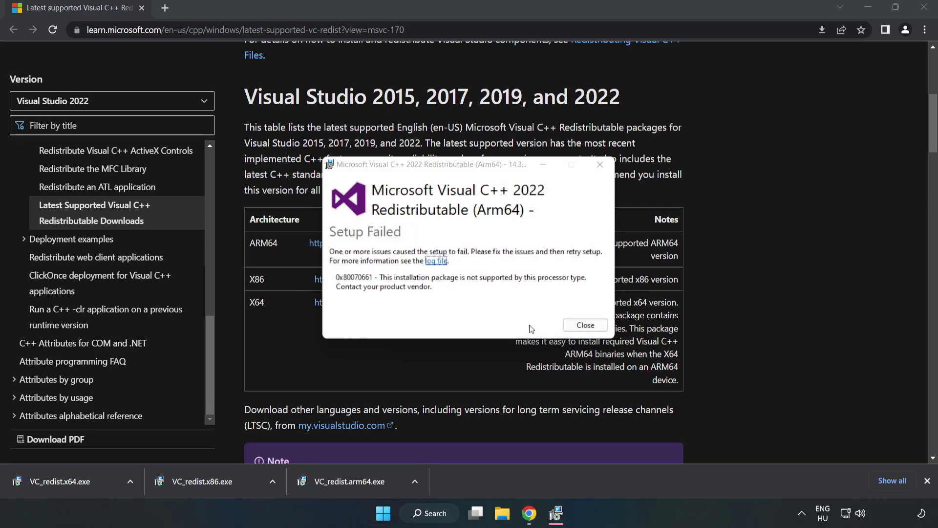
{"action": "left_click", "coordinate": [584, 328]}
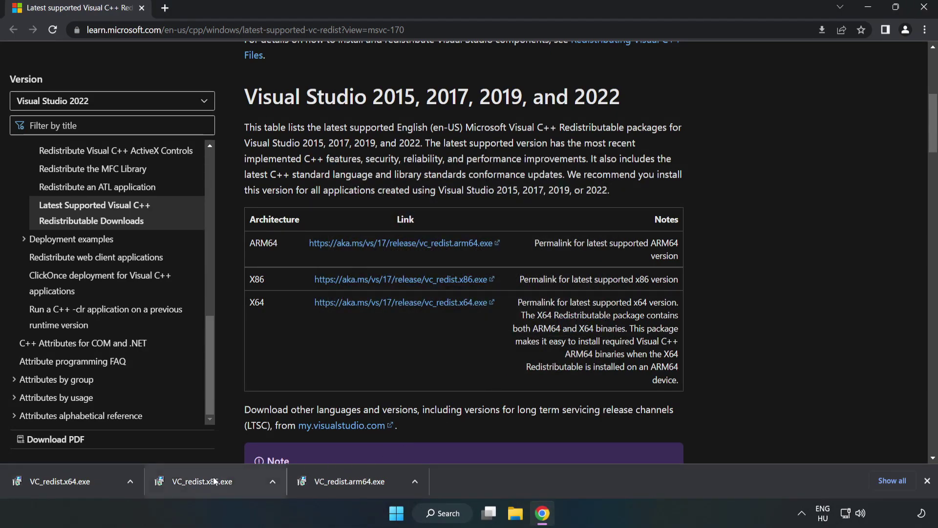
Install the x86 and x64 redistributables, closing each setup without restarting.
{"action": "left_click", "coordinate": [215, 481]}
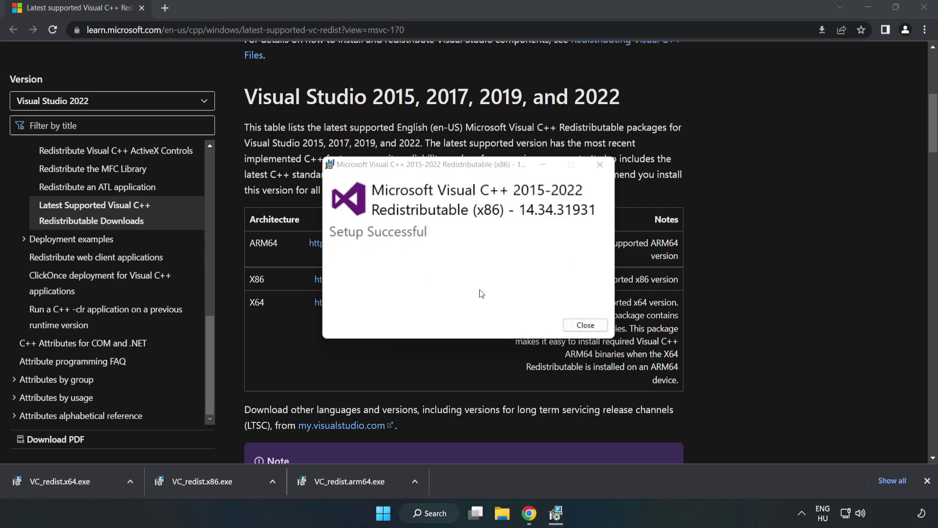
{"action": "left_click", "coordinate": [585, 325]}
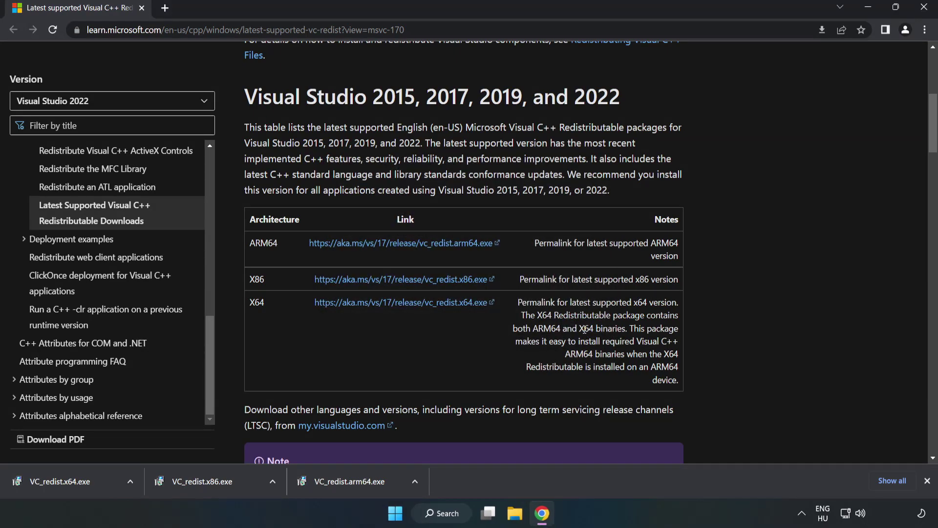
{"action": "left_click", "coordinate": [51, 479]}
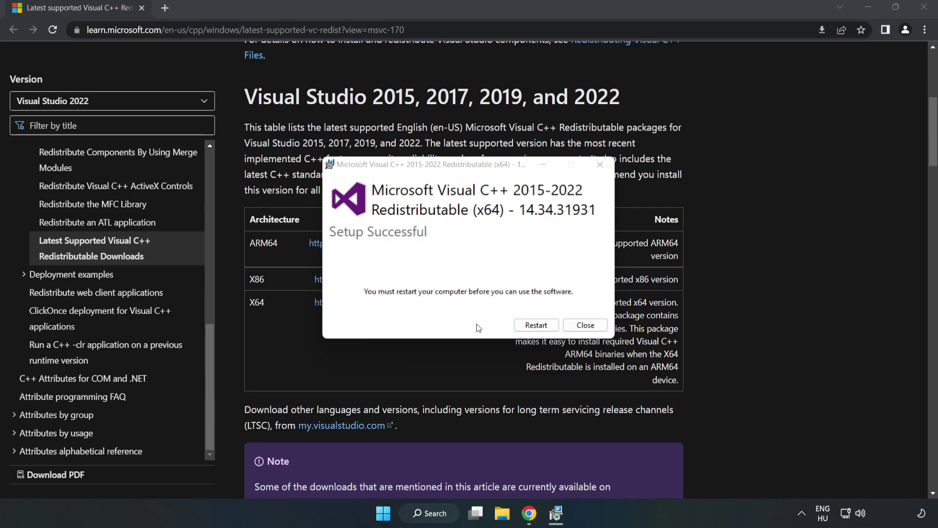
{"action": "left_click", "coordinate": [585, 326]}
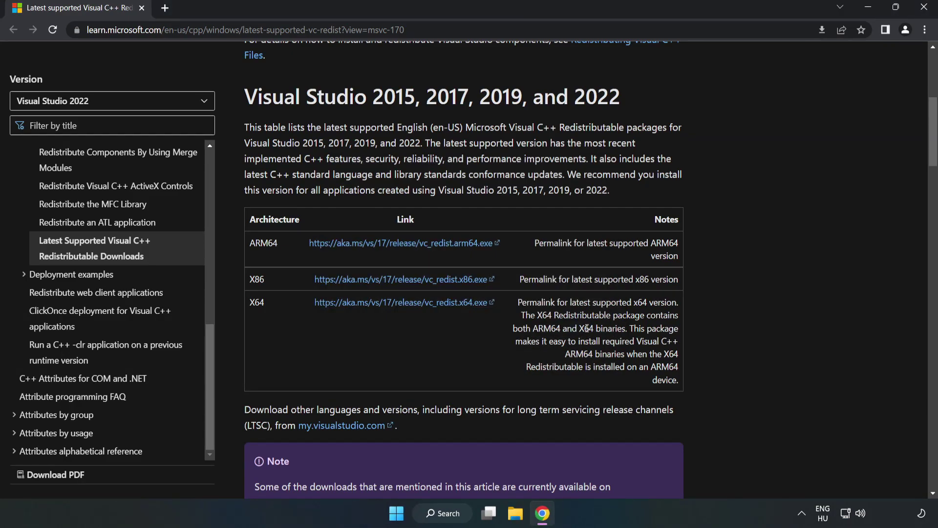
Close Chrome and bring up the Start menu's power options (Sleep, Shut down, Restart).
{"action": "left_click", "coordinate": [925, 8]}
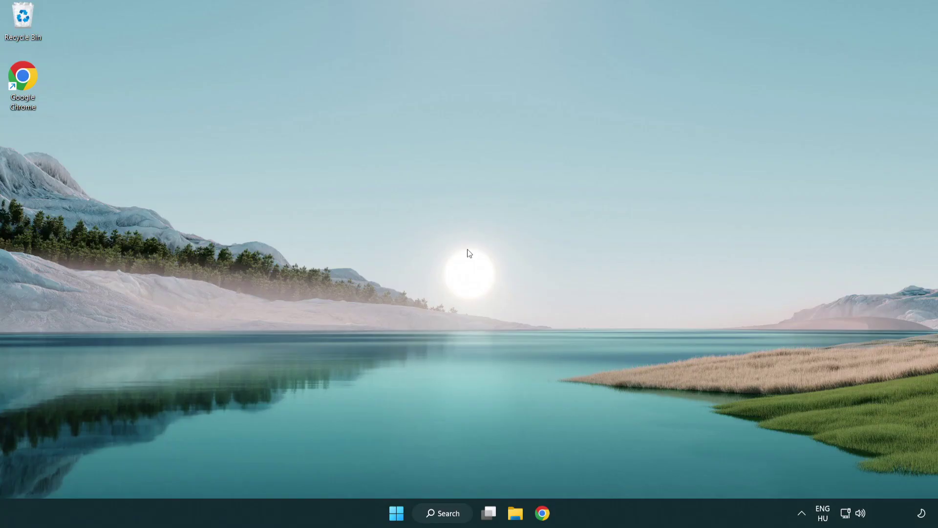
{"action": "left_click", "coordinate": [396, 513]}
{"action": "left_click", "coordinate": [621, 471]}
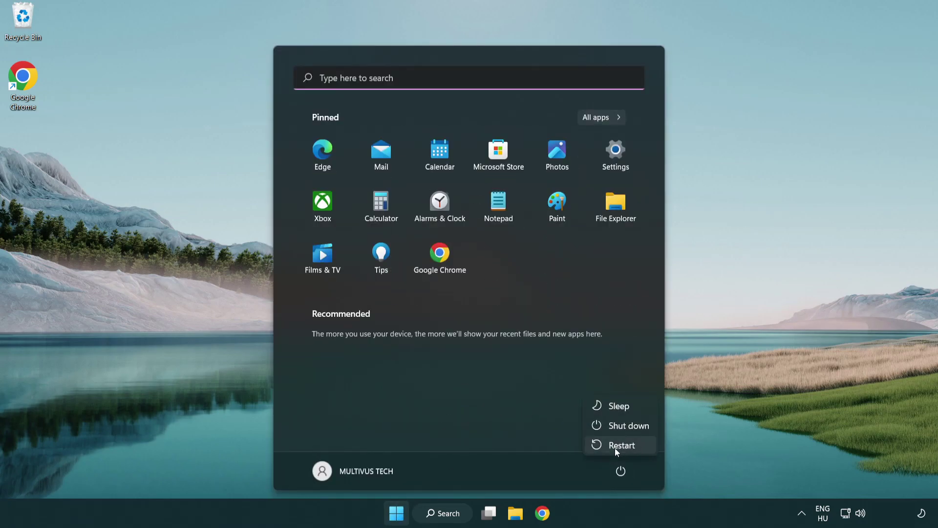